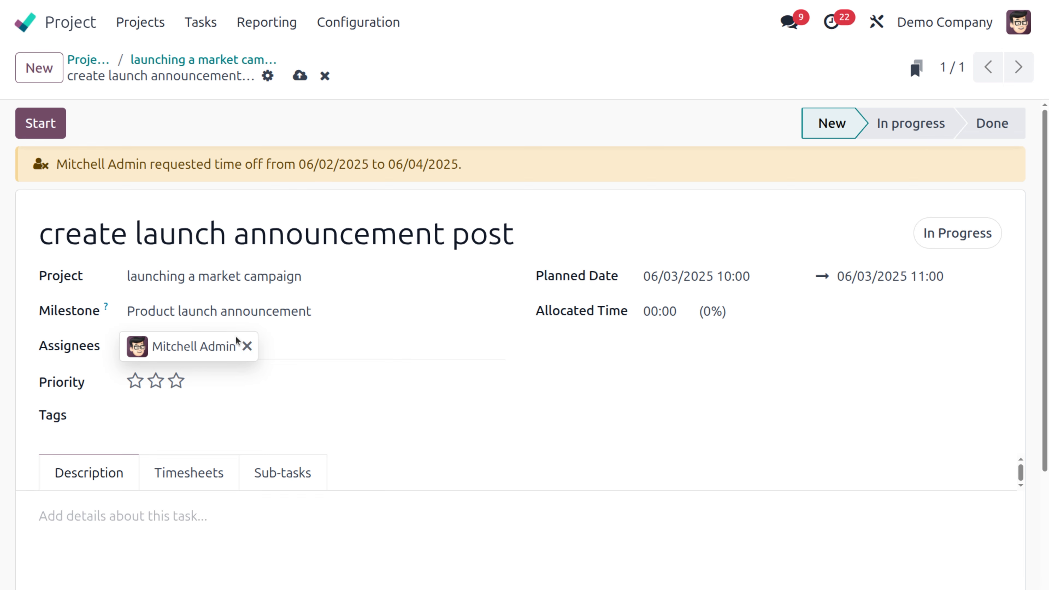
Replace the current assignee of the "create launch announcement post" task with the second suggested user.
{"action": "left_click", "coordinate": [246, 344]}
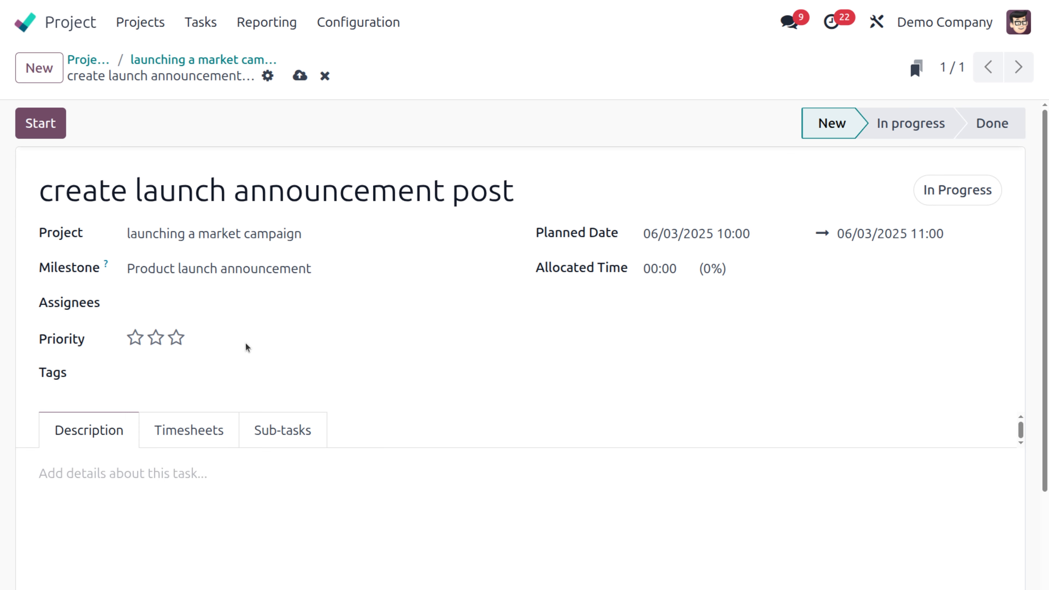
{"action": "left_click", "coordinate": [240, 311]}
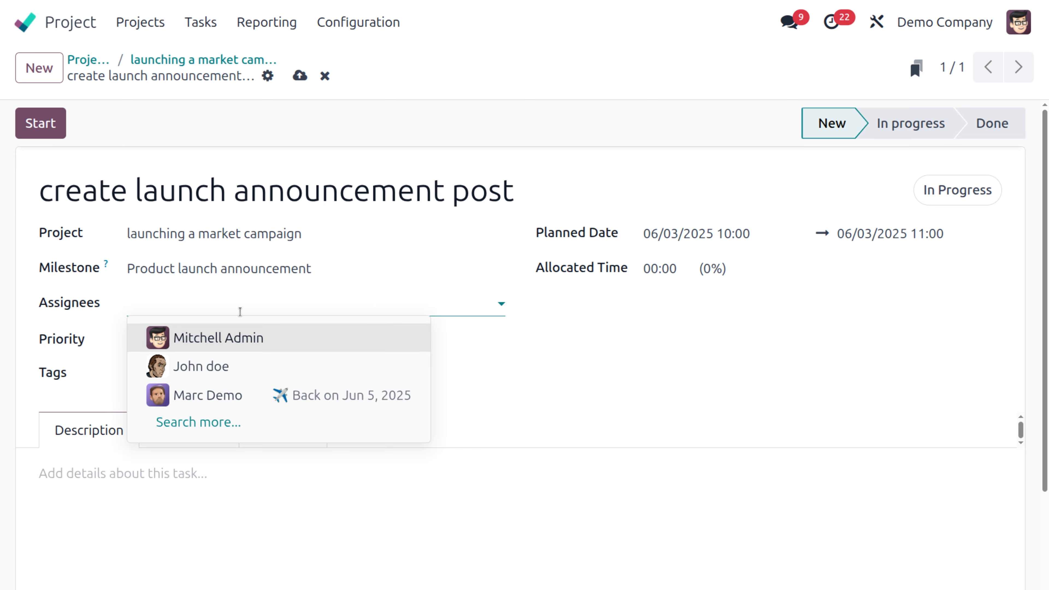
{"action": "left_click", "coordinate": [228, 367]}
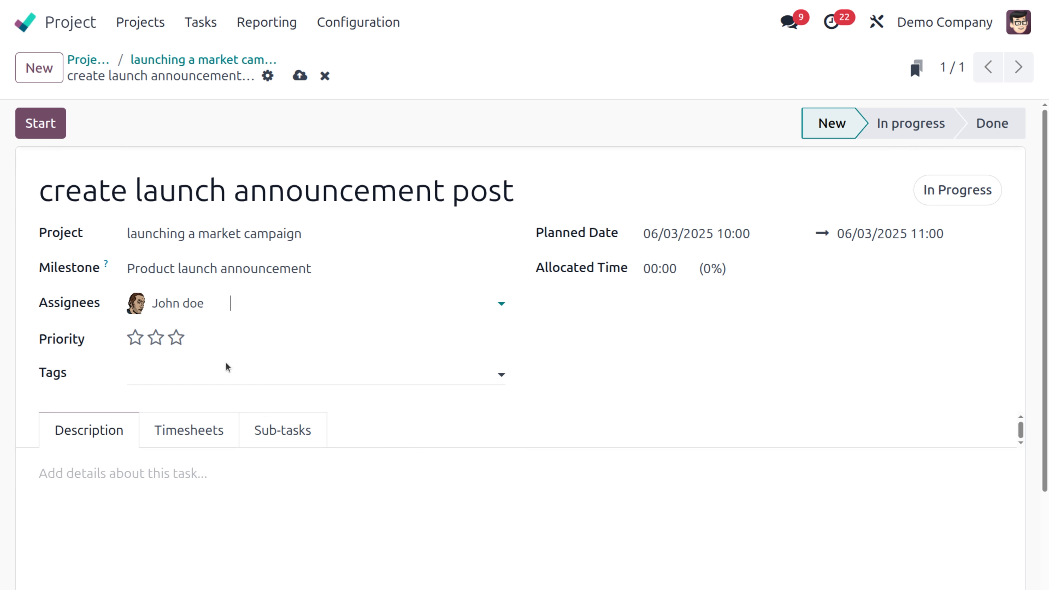
Set the task's priority to Urgent with three stars and add a new tag named "milestone".
{"action": "left_click", "coordinate": [176, 338]}
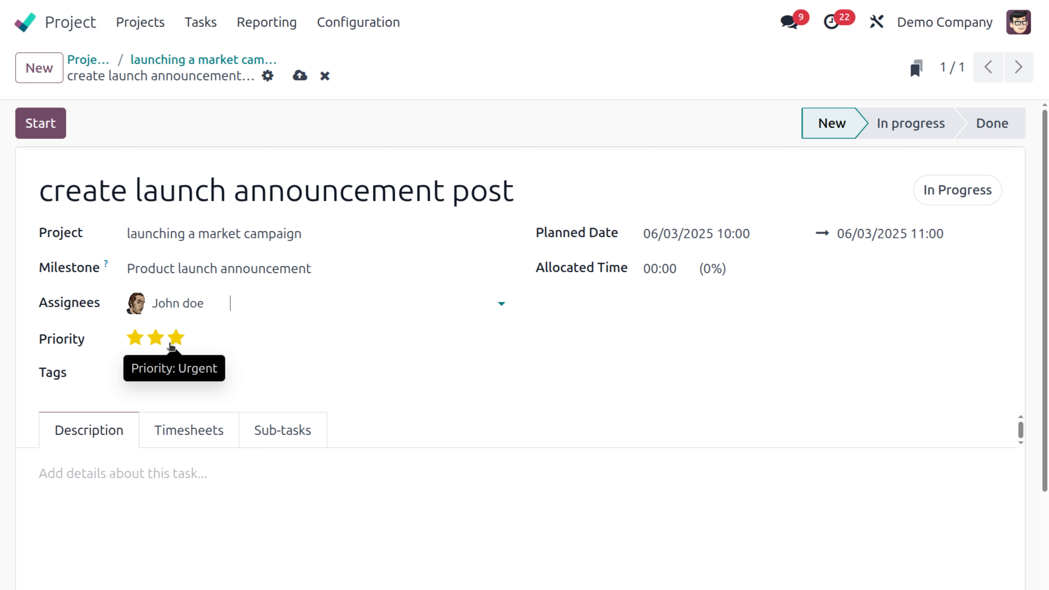
{"action": "left_click", "coordinate": [171, 343]}
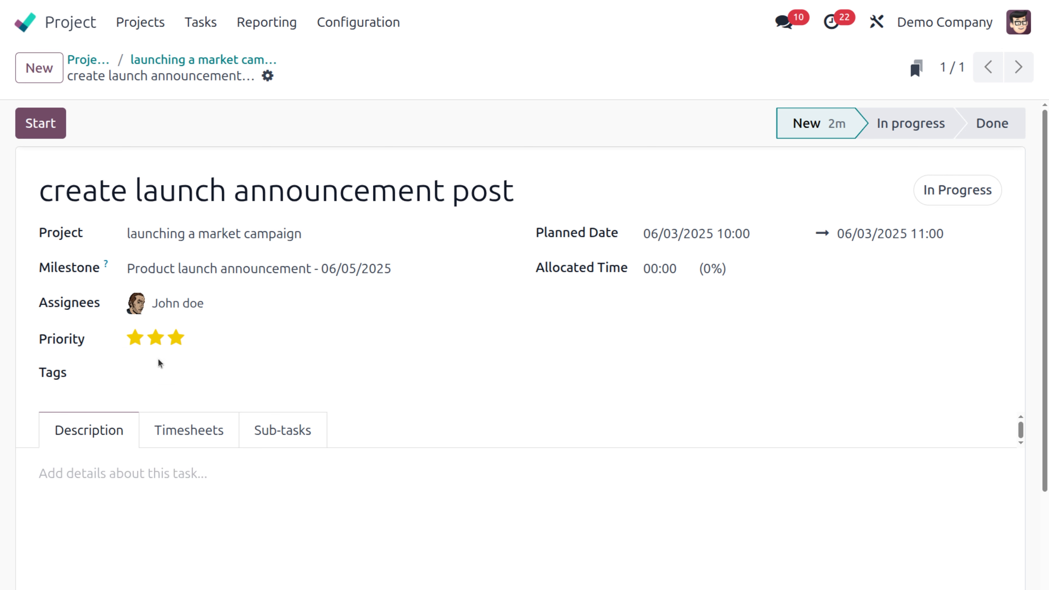
{"action": "left_click", "coordinate": [154, 377]}
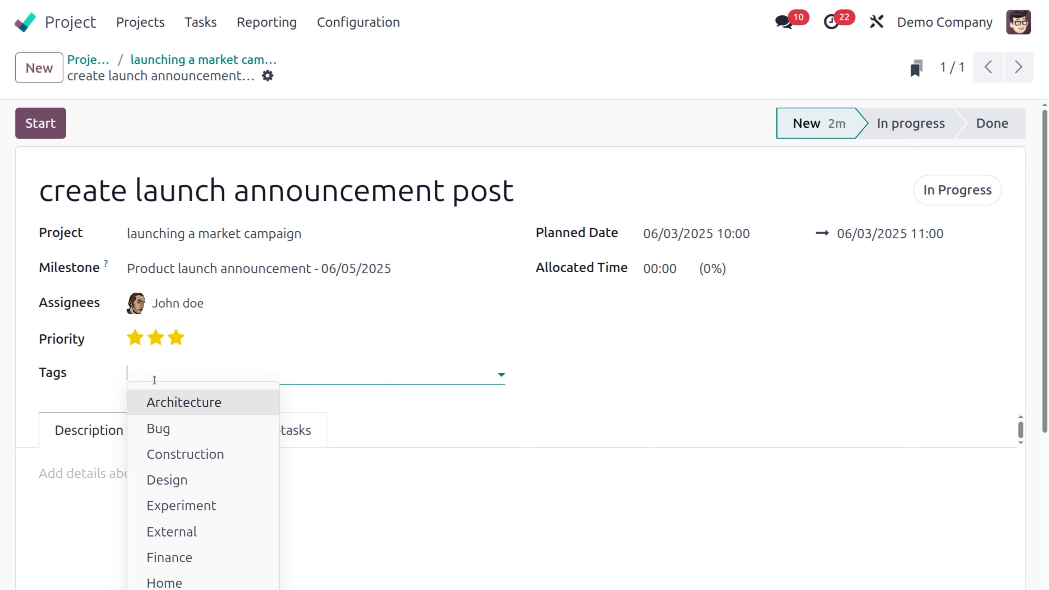
{"action": "type", "text": "milestone"}
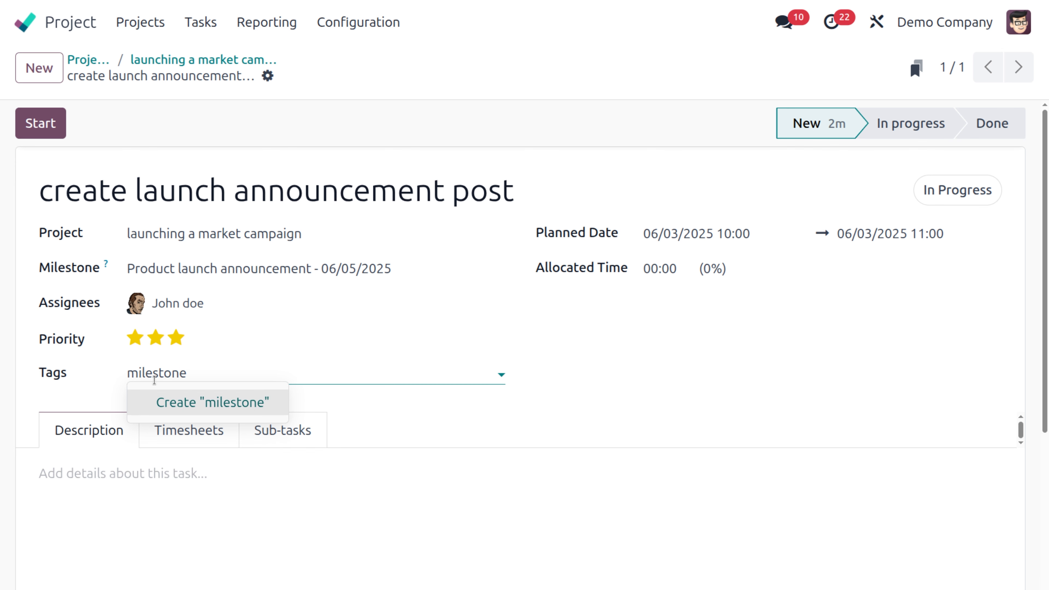
{"action": "key", "text": "Return"}
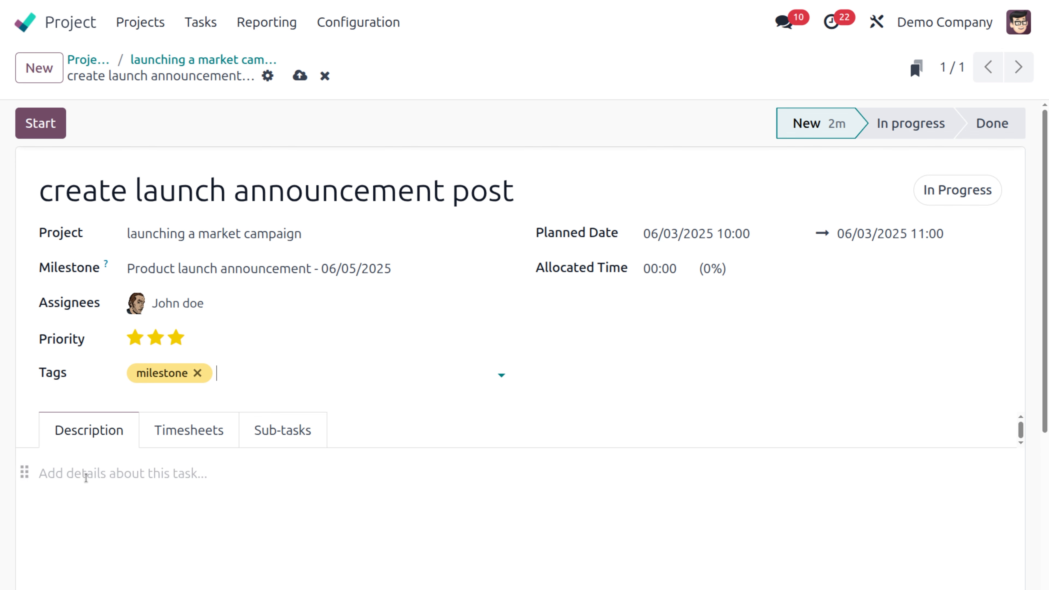
Add three sub-tasks to the task: "write a content", "design post image" and "schedule post in buffer".
{"action": "left_click", "coordinate": [198, 432]}
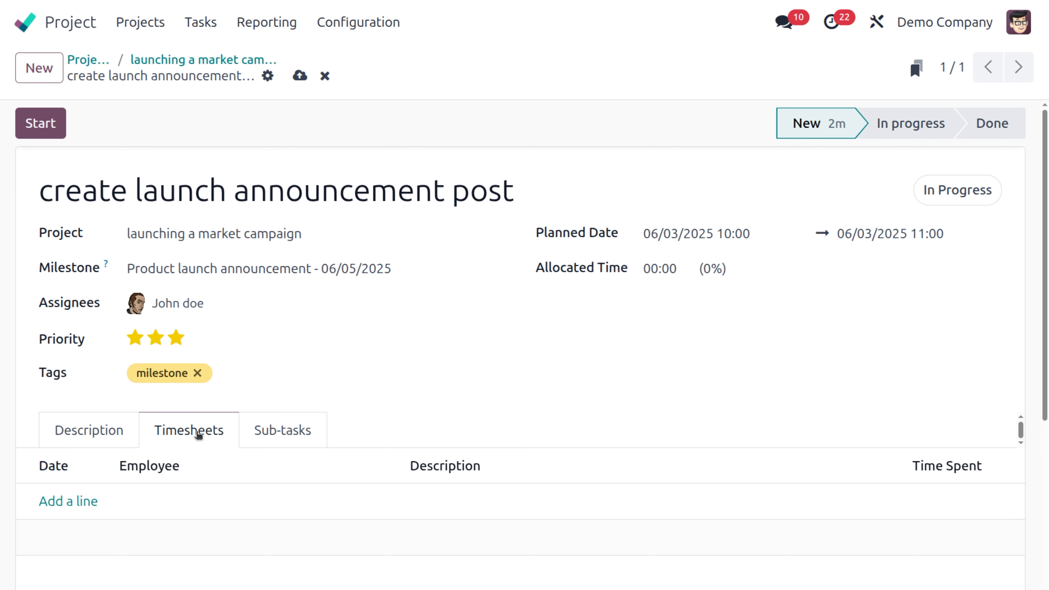
{"action": "left_click", "coordinate": [289, 431]}
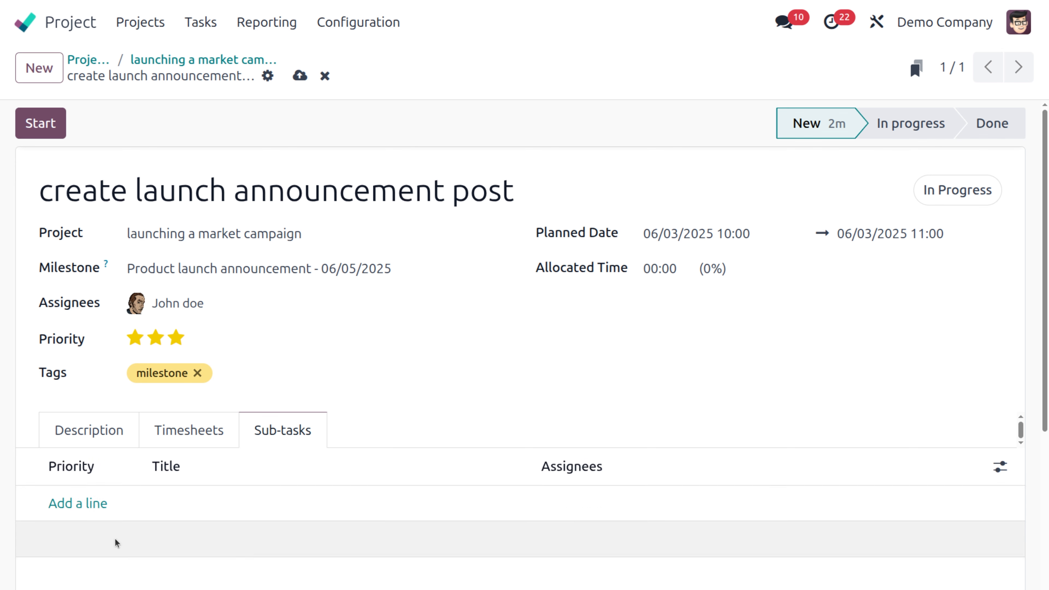
{"action": "left_click", "coordinate": [76, 504]}
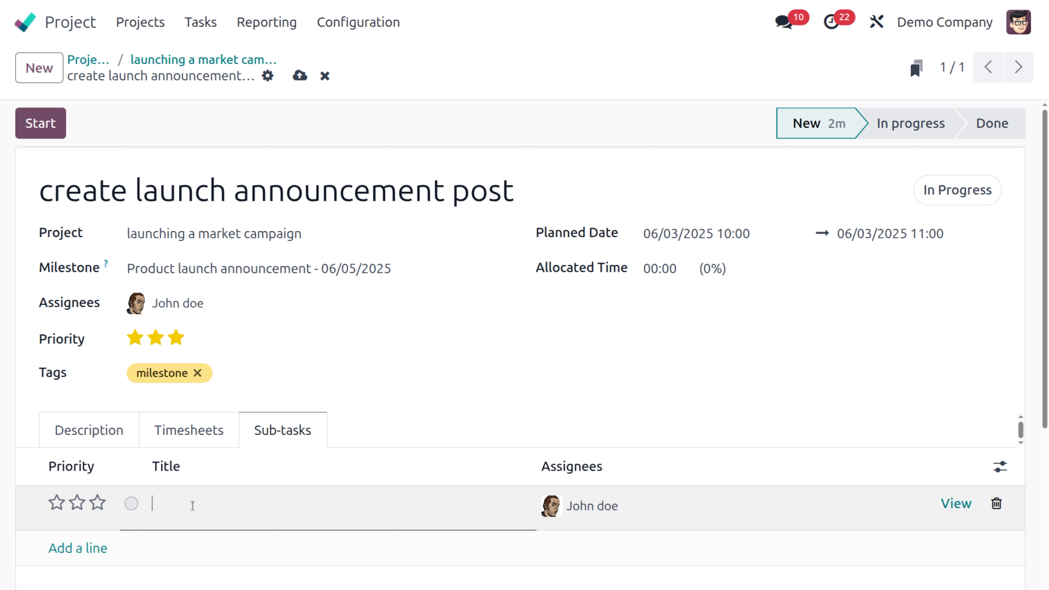
{"action": "type", "text": "write a content"}
{"action": "key", "text": "Return"}
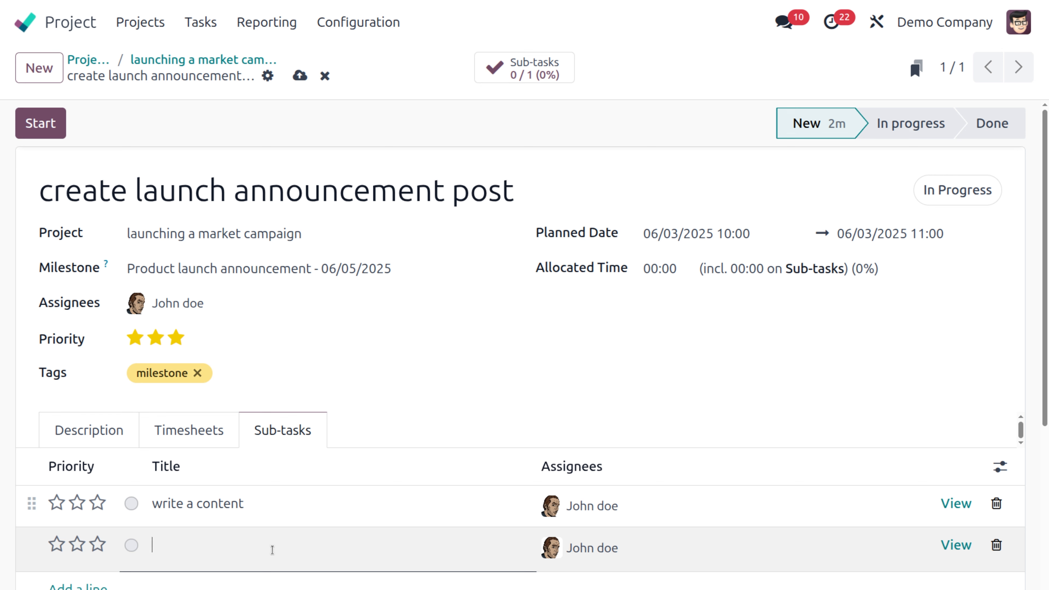
{"action": "type", "text": "design post image"}
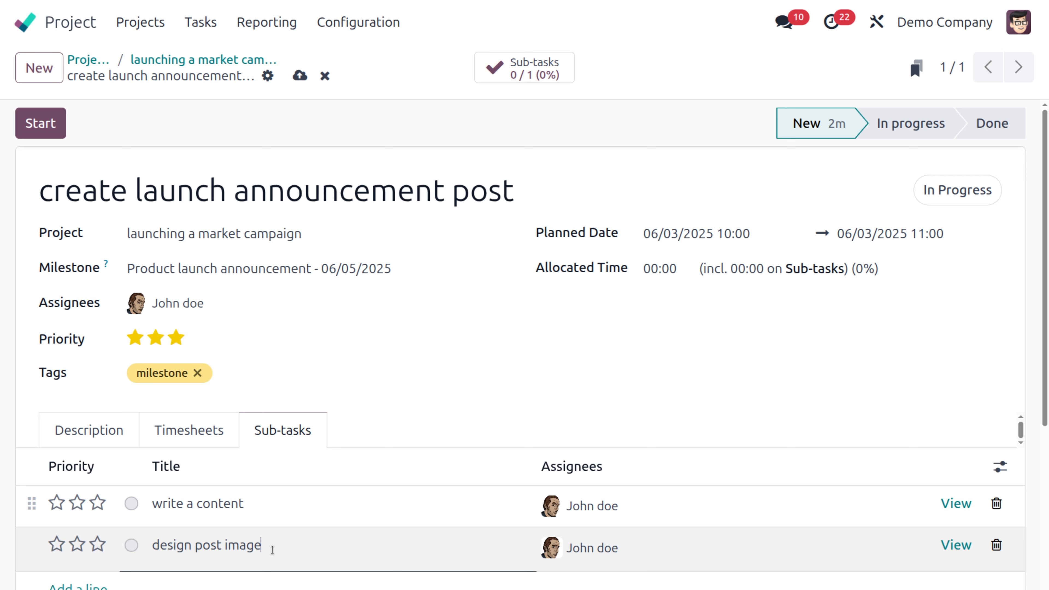
{"action": "key", "text": "Return"}
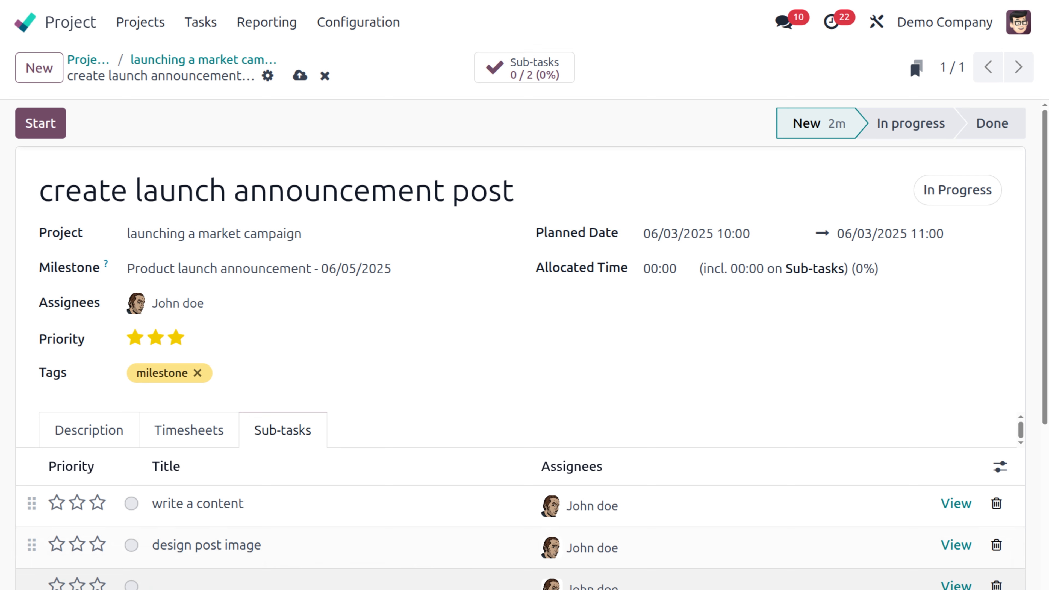
{"action": "type", "text": "schedule post in buffer"}
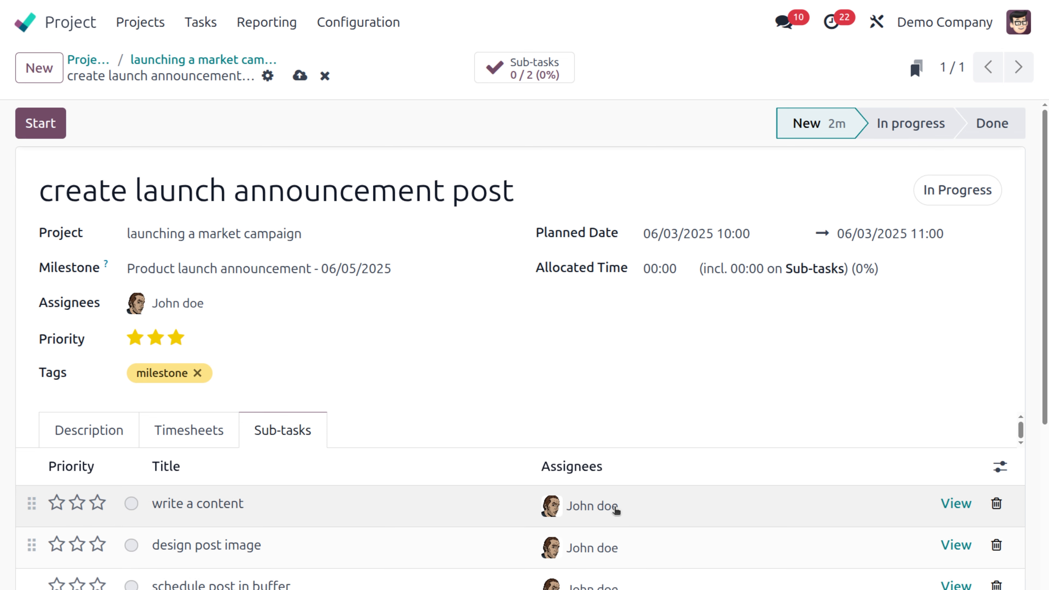
Move the "write a content" sub-task through In progress to the Done stage, set its status to Done, and return to the parent task.
{"action": "left_click", "coordinate": [616, 510]}
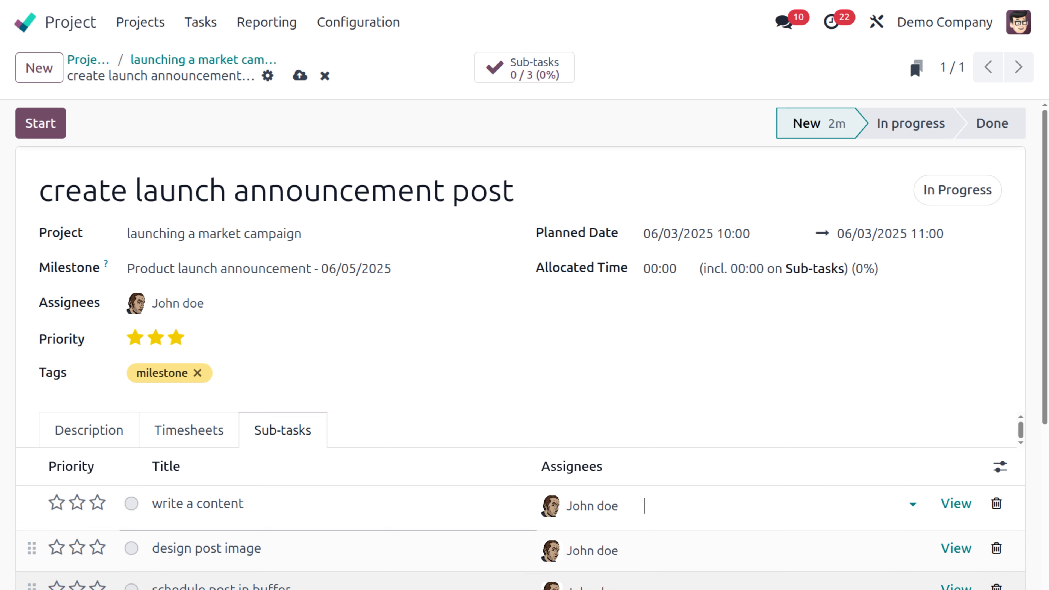
{"action": "left_click", "coordinate": [952, 507]}
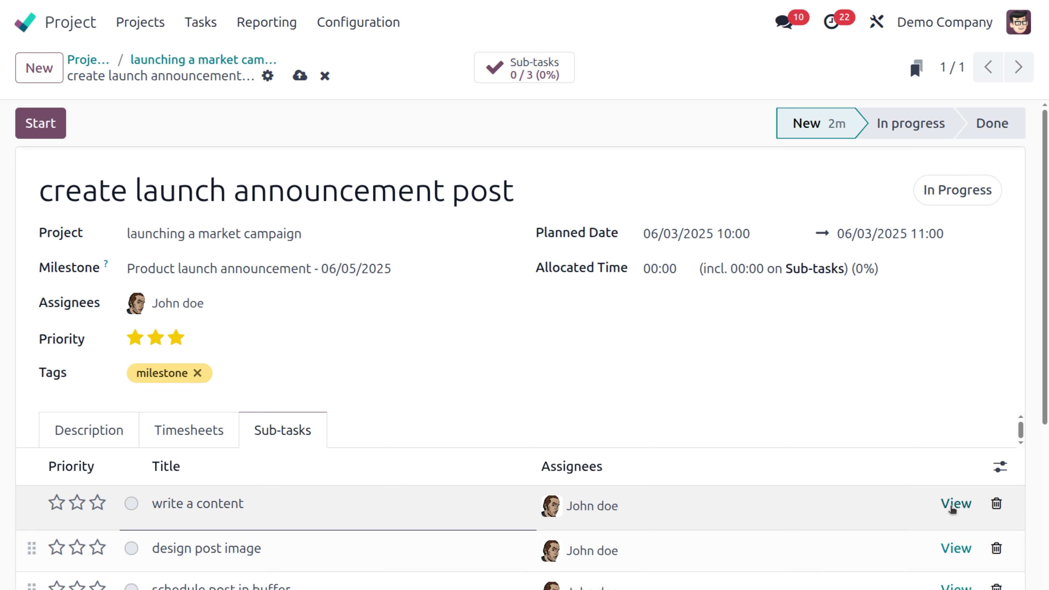
{"action": "left_click", "coordinate": [954, 504]}
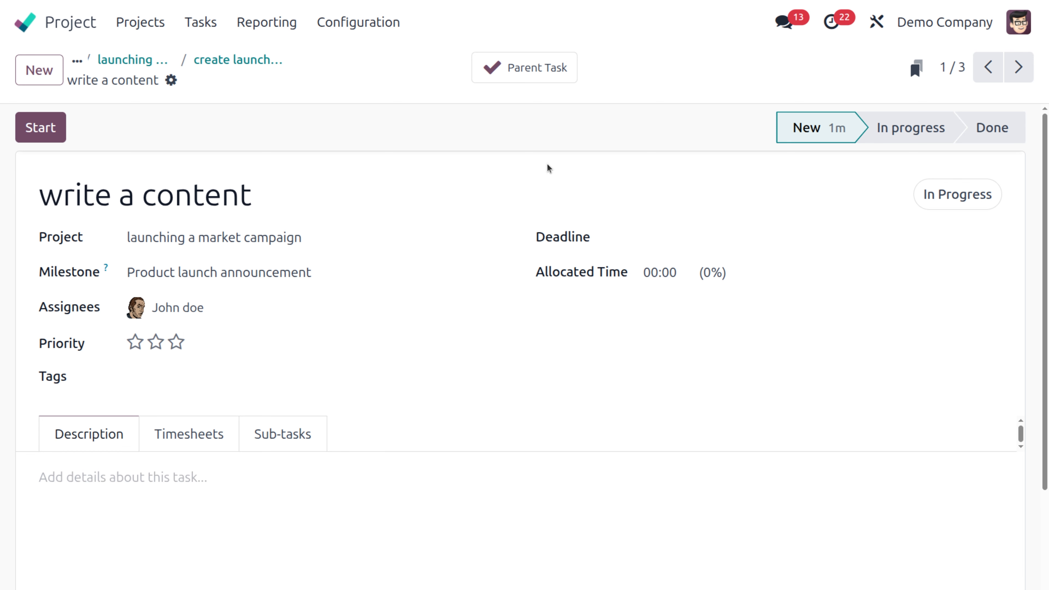
{"action": "left_click", "coordinate": [895, 128]}
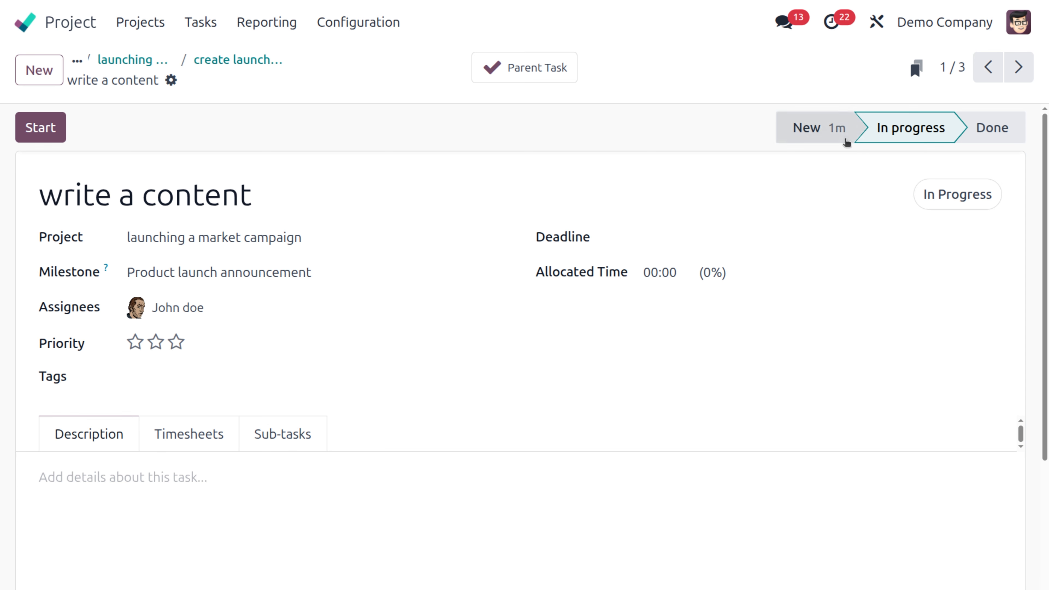
{"action": "left_click", "coordinate": [988, 131]}
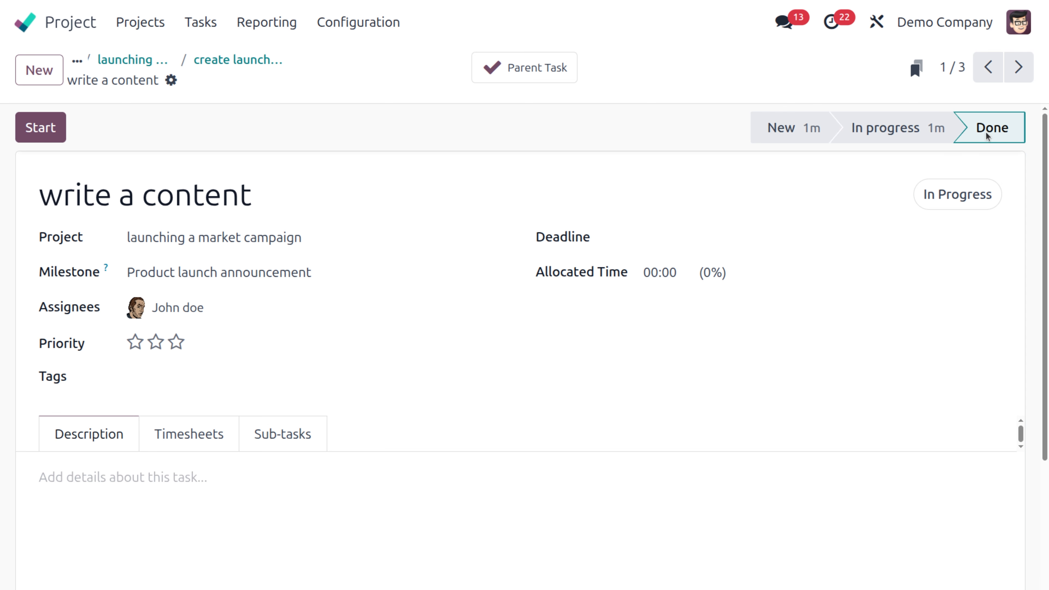
{"action": "left_click", "coordinate": [973, 195]}
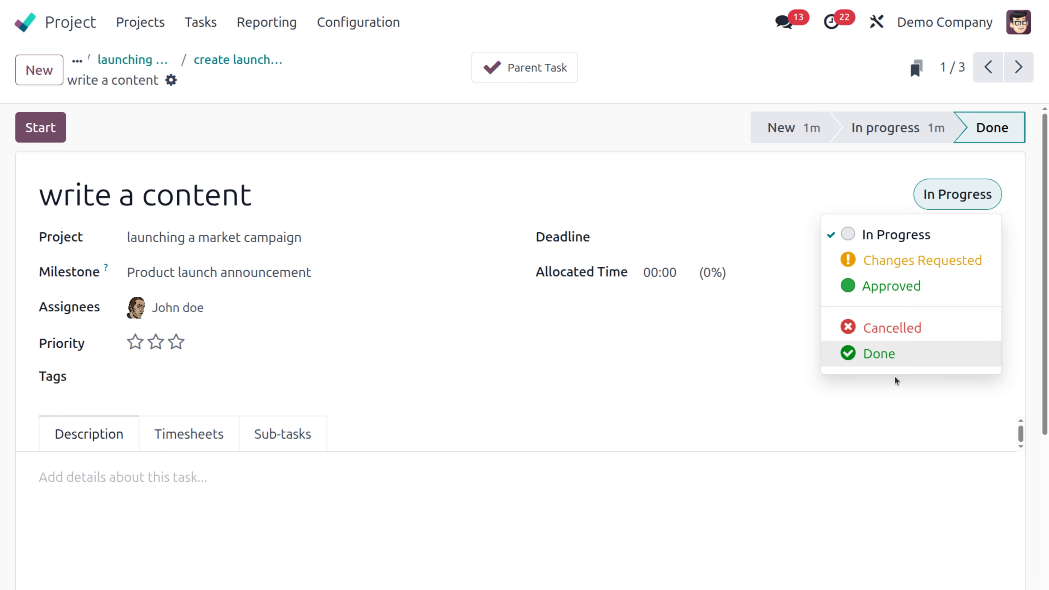
{"action": "left_click", "coordinate": [894, 354]}
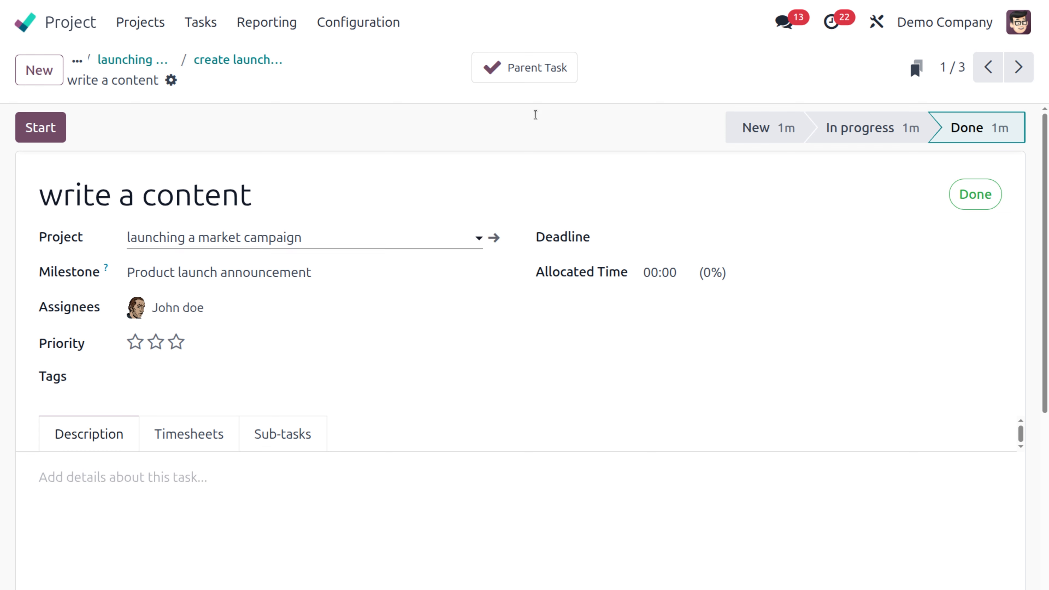
{"action": "left_click", "coordinate": [535, 74]}
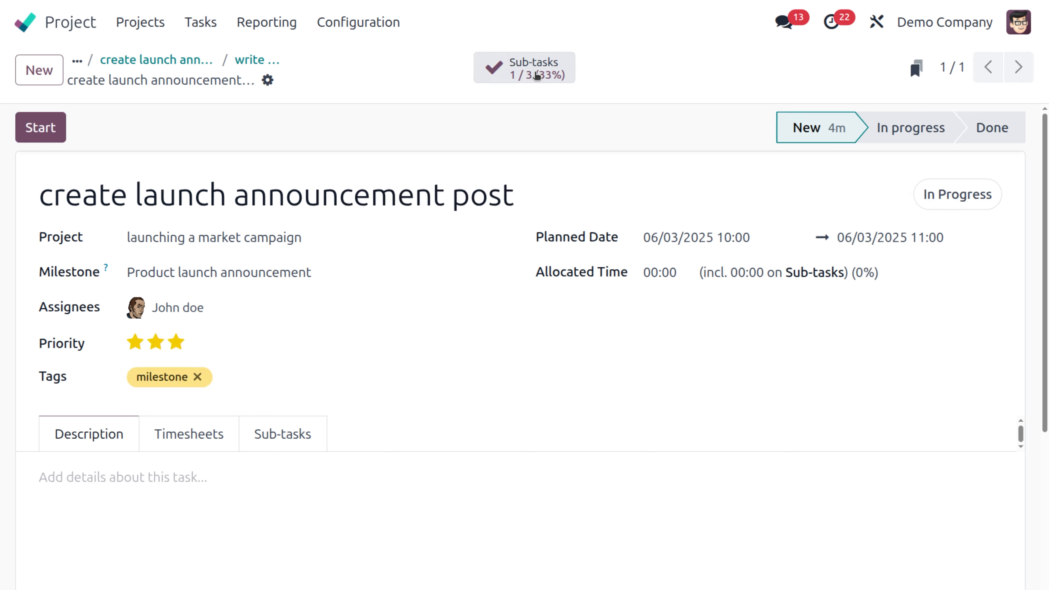
Set both the stage and the status of the "design post image" sub-task to Done and return to the parent task.
{"action": "left_click", "coordinate": [283, 441]}
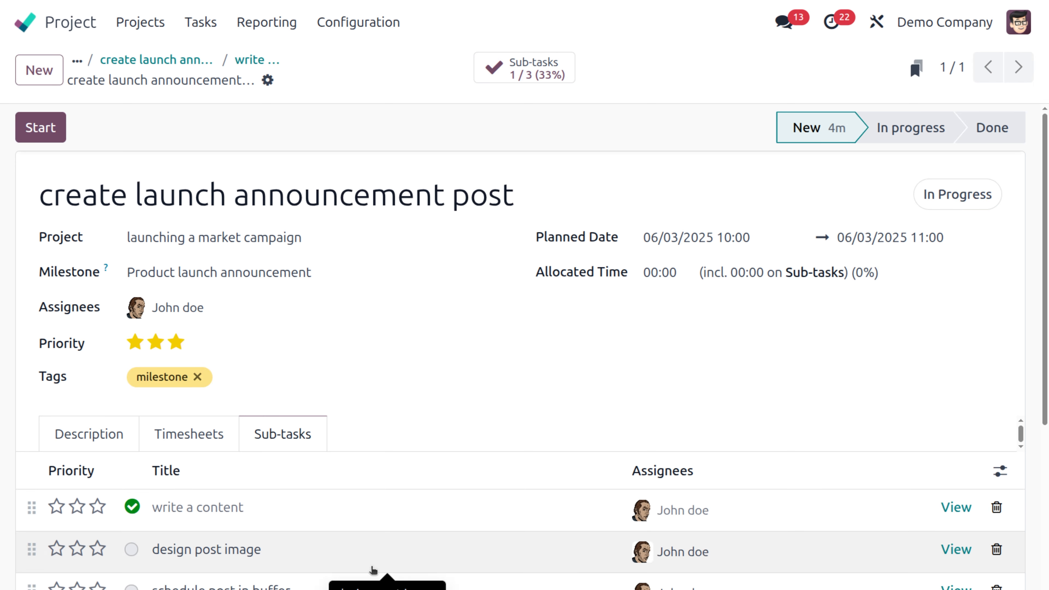
{"action": "left_click", "coordinate": [130, 554]}
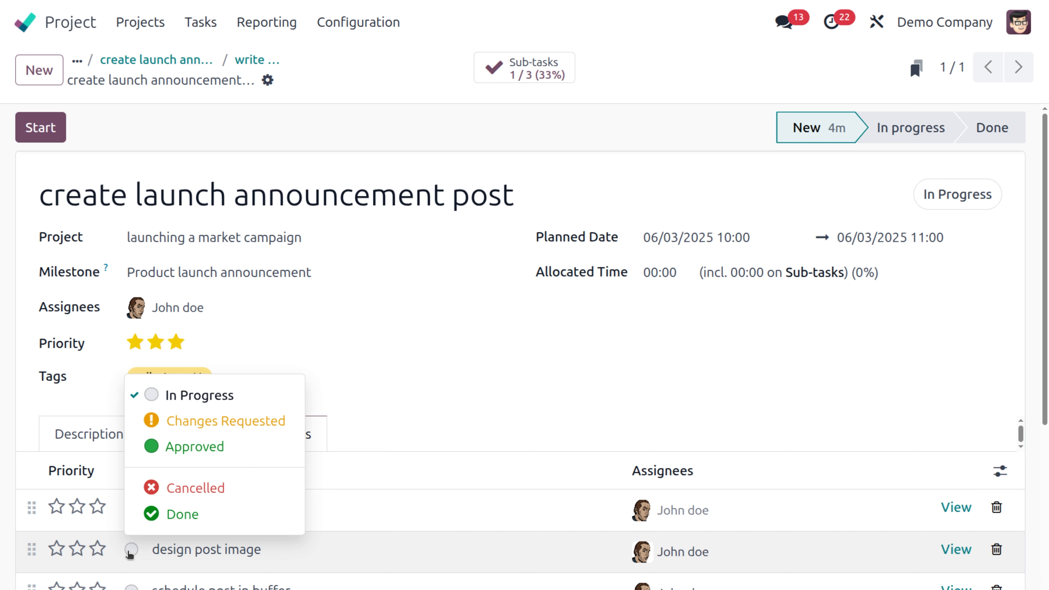
{"action": "left_click", "coordinate": [274, 553]}
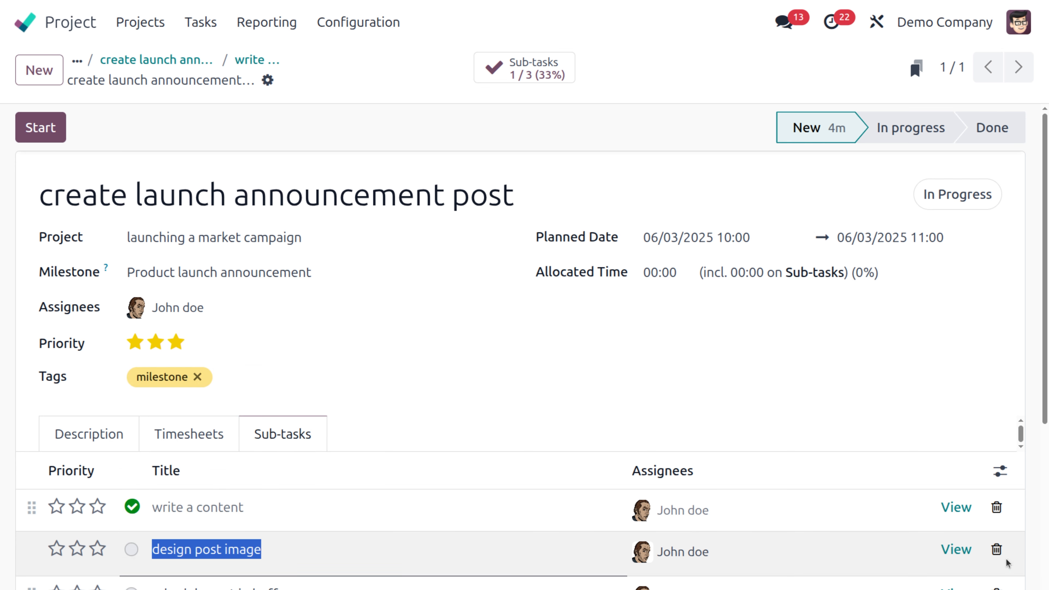
{"action": "left_click", "coordinate": [956, 549]}
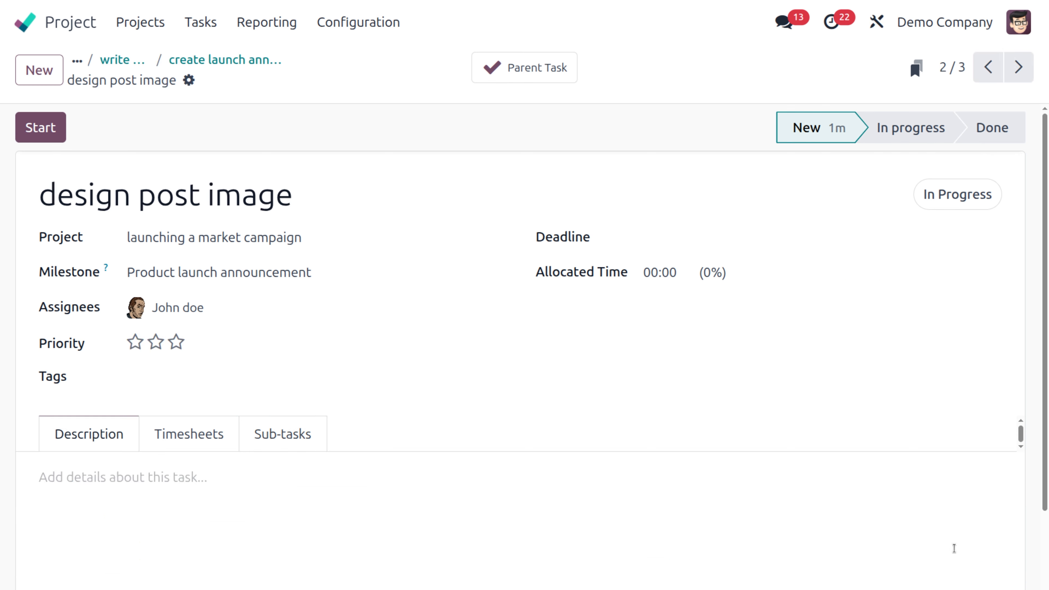
{"action": "left_click", "coordinate": [1001, 127]}
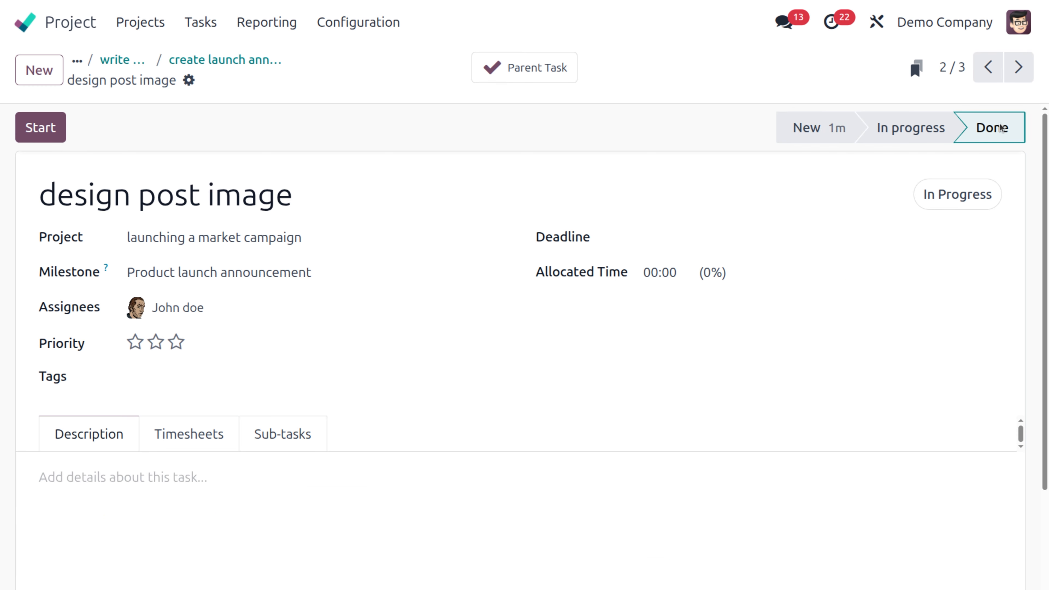
{"action": "left_click", "coordinate": [971, 205]}
{"action": "left_click", "coordinate": [927, 364]}
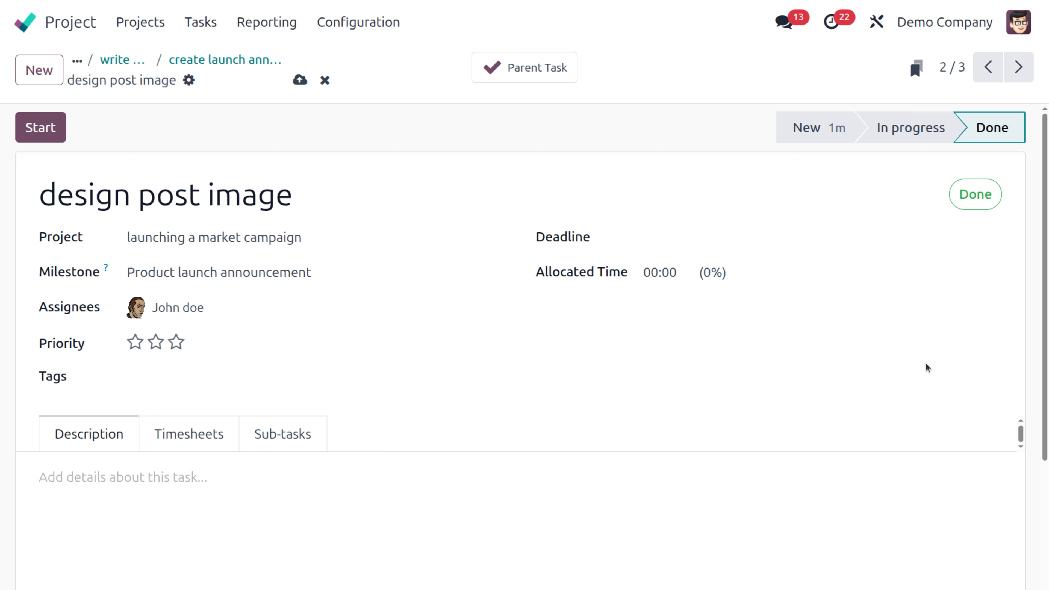
{"action": "left_click", "coordinate": [537, 73]}
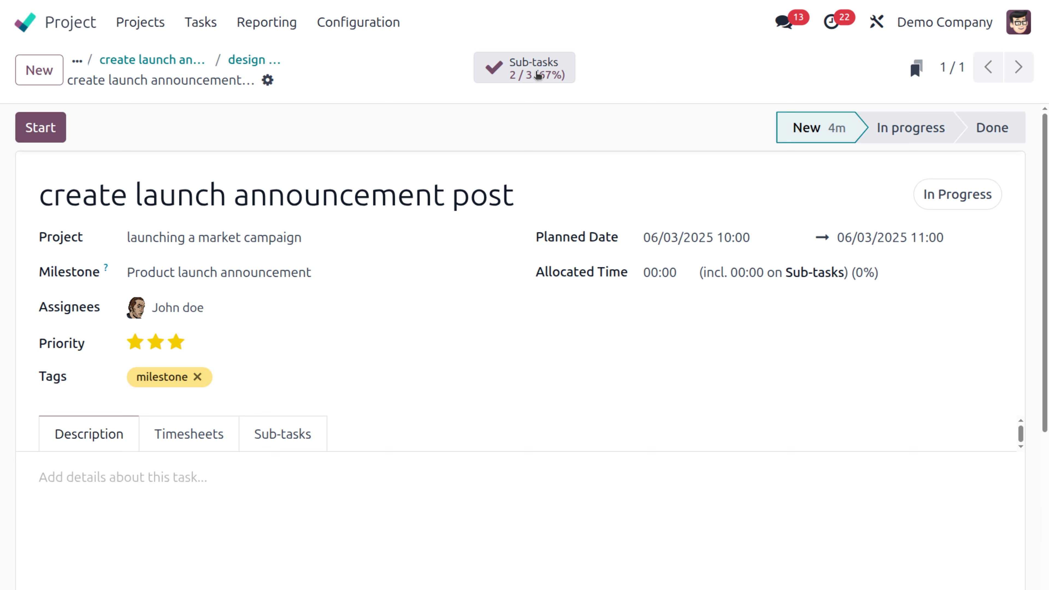
Set both the stage and the status of the "schedule post in buffer" sub-task to Done and return to the parent task.
{"action": "left_click", "coordinate": [308, 443]}
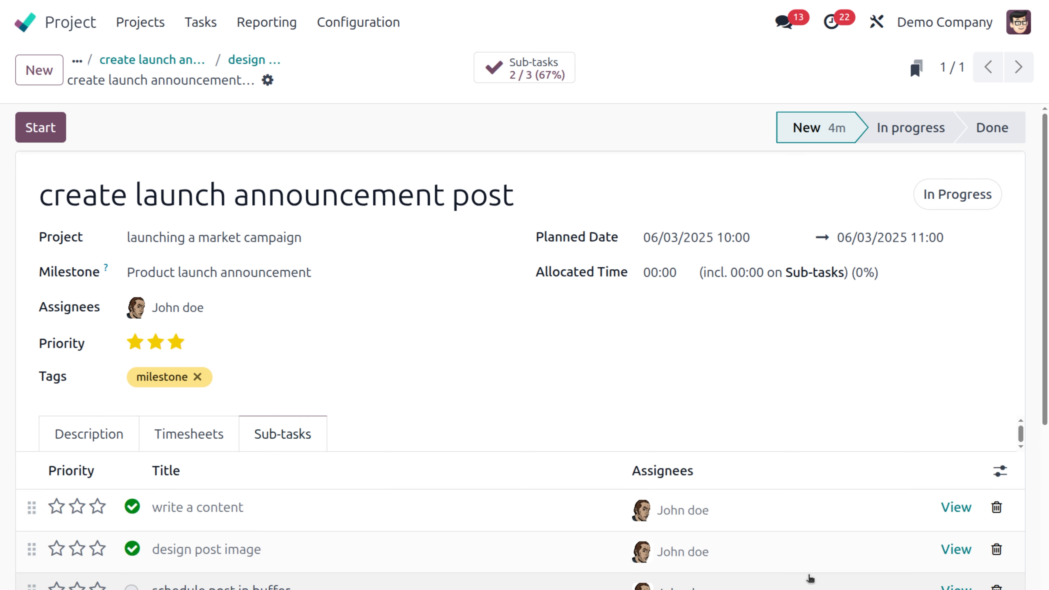
{"action": "left_click", "coordinate": [822, 585]}
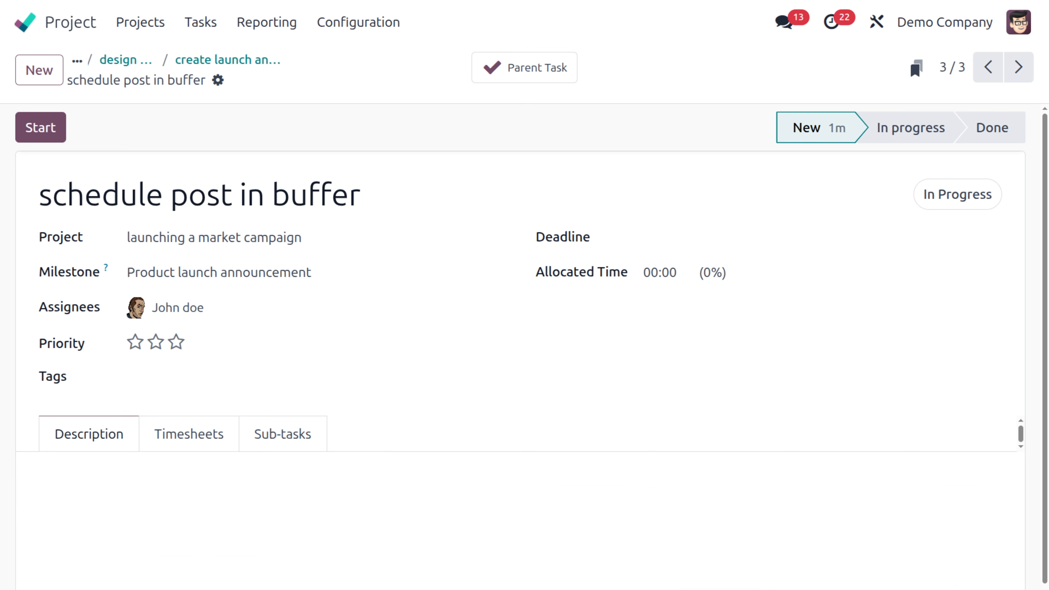
{"action": "left_click", "coordinate": [997, 124]}
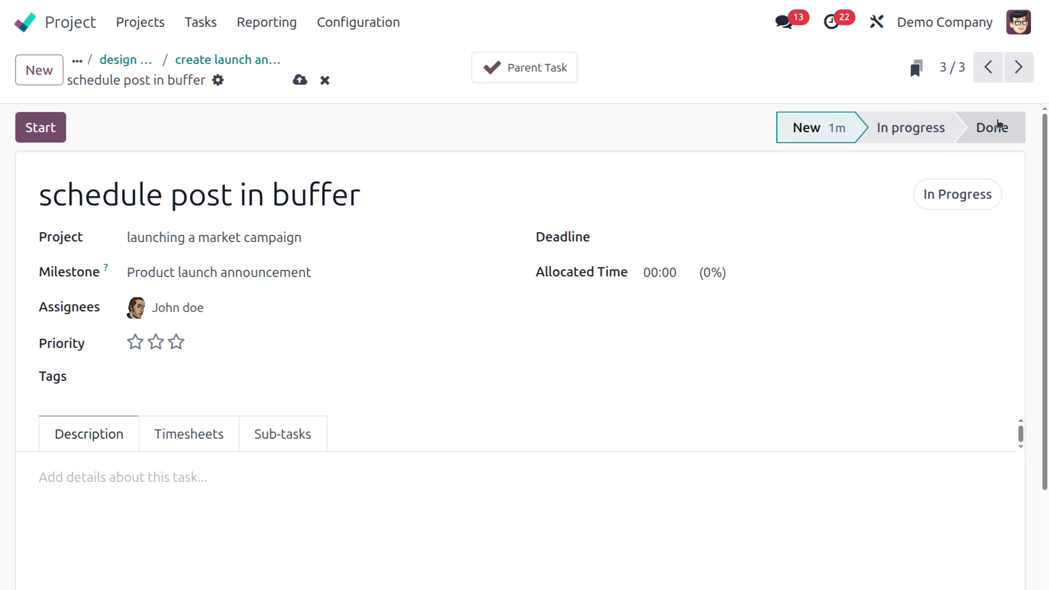
{"action": "left_click", "coordinate": [952, 197]}
{"action": "left_click", "coordinate": [914, 352]}
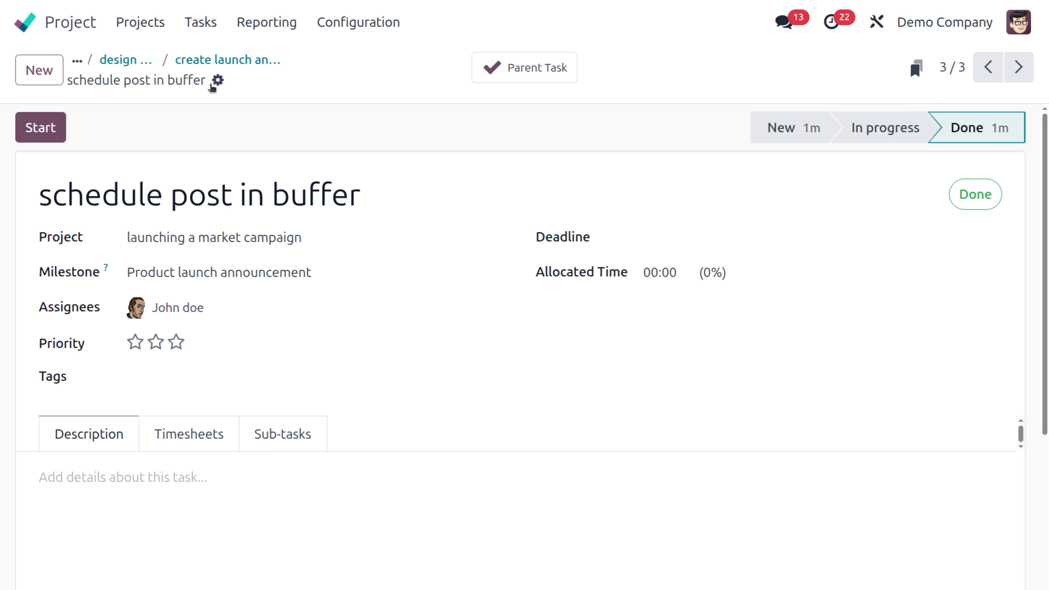
{"action": "left_click", "coordinate": [495, 81]}
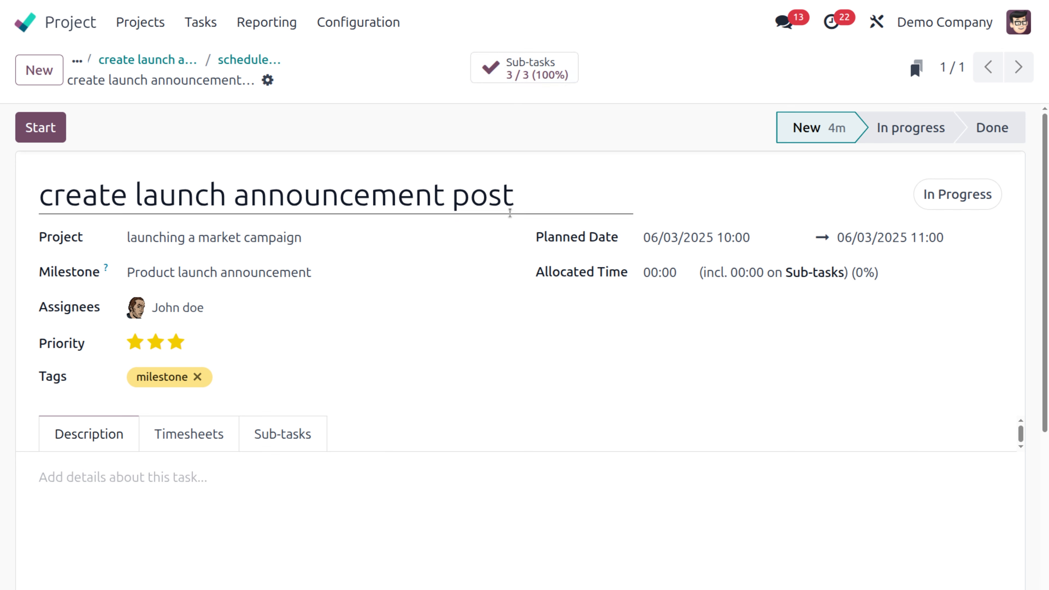
Review the parent task's sub-tasks, and set both the stage and the status of "create launch announcement post" to Done.
{"action": "left_click", "coordinate": [289, 444]}
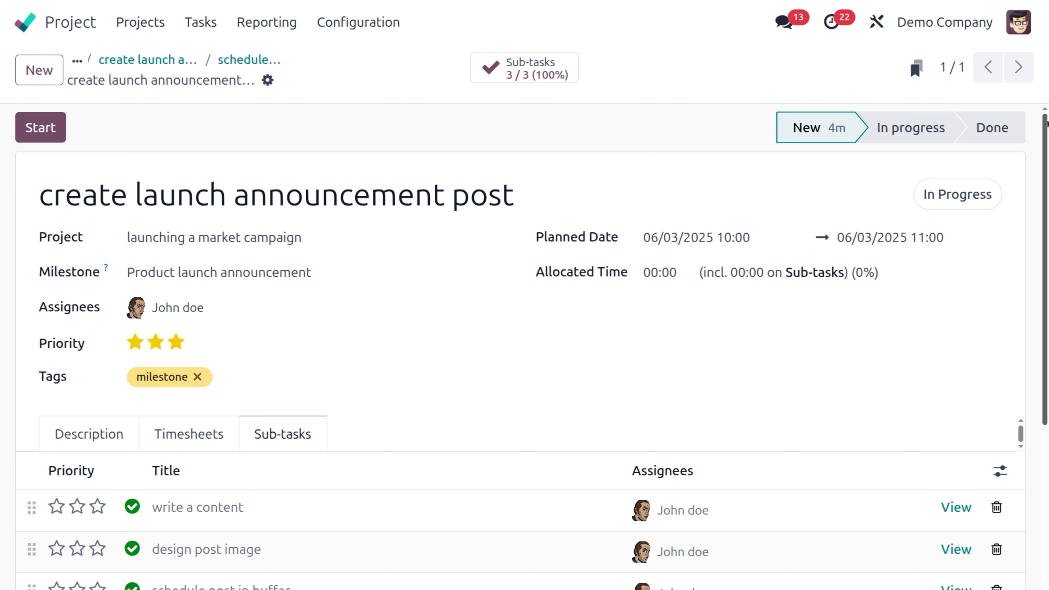
{"action": "left_click", "coordinate": [991, 130]}
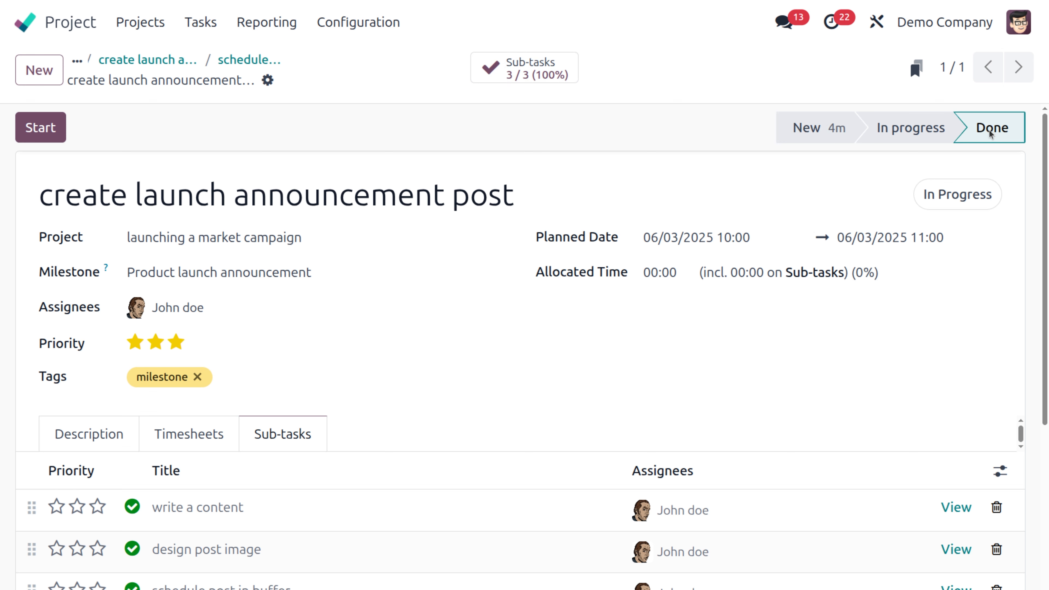
{"action": "left_click", "coordinate": [954, 192]}
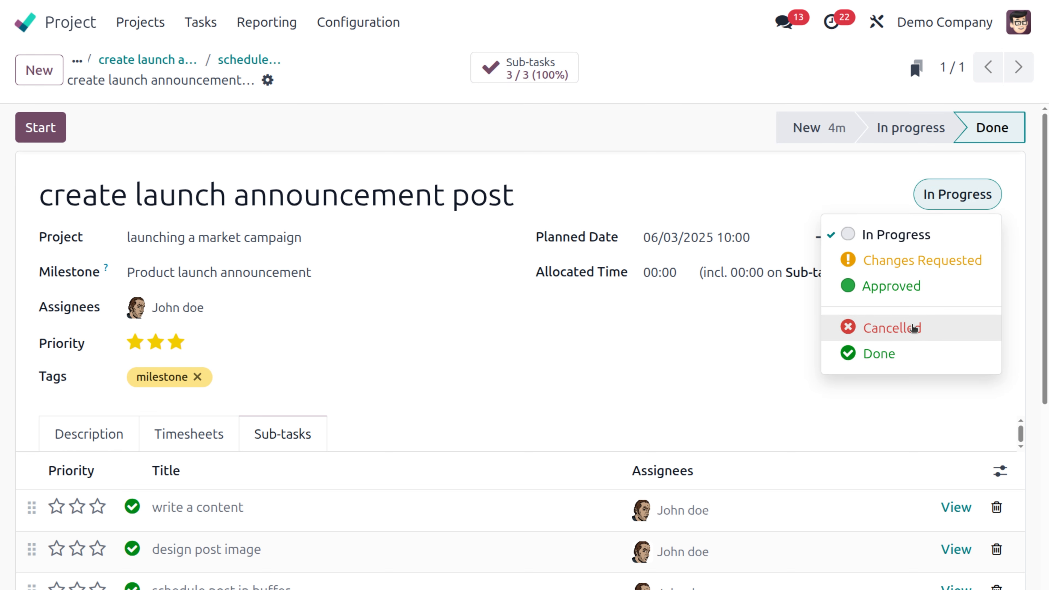
{"action": "left_click", "coordinate": [910, 352]}
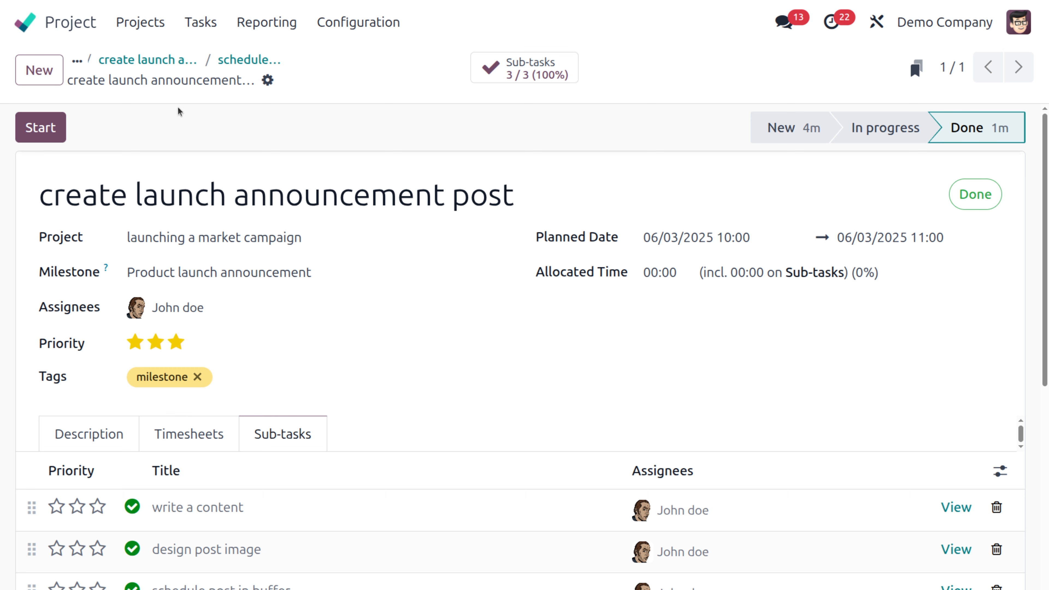
Open the milestones of the "launching a market campaign" project, mark "Product launch announcement" as reached and save.
{"action": "left_click", "coordinate": [77, 62]}
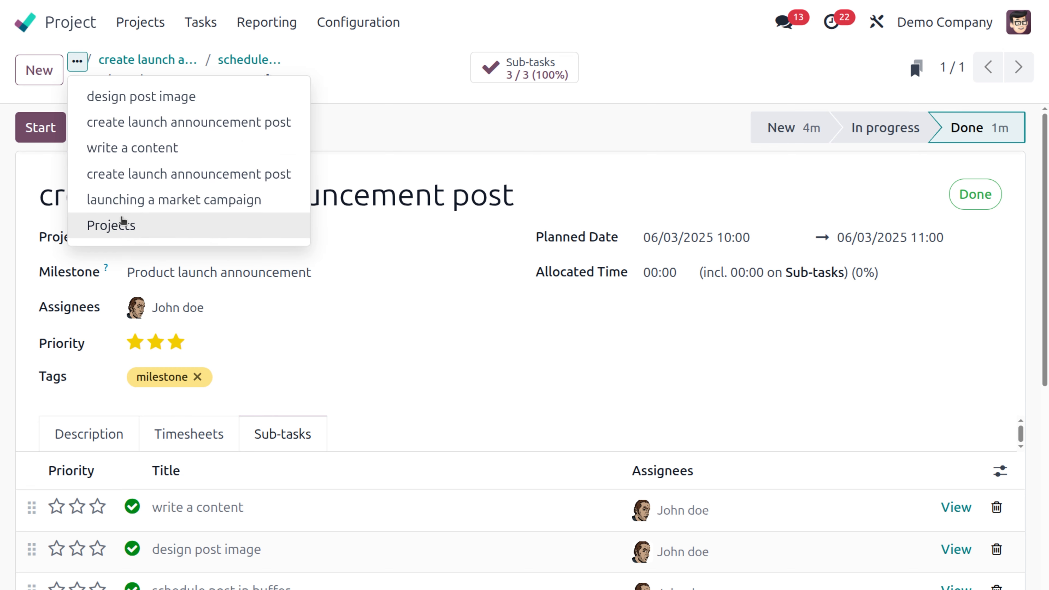
{"action": "left_click", "coordinate": [118, 225]}
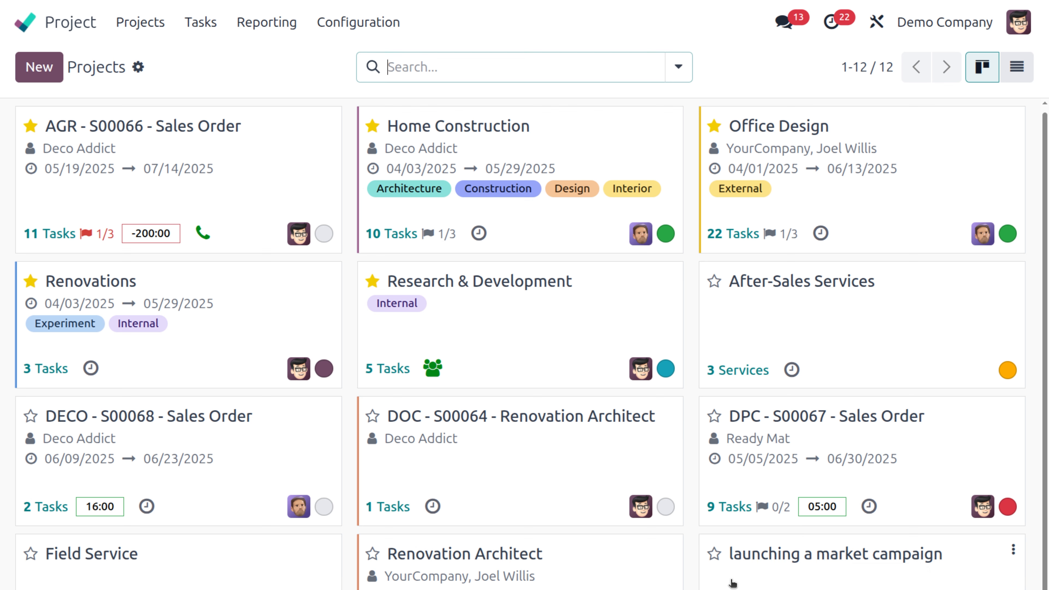
{"action": "left_click", "coordinate": [774, 589]}
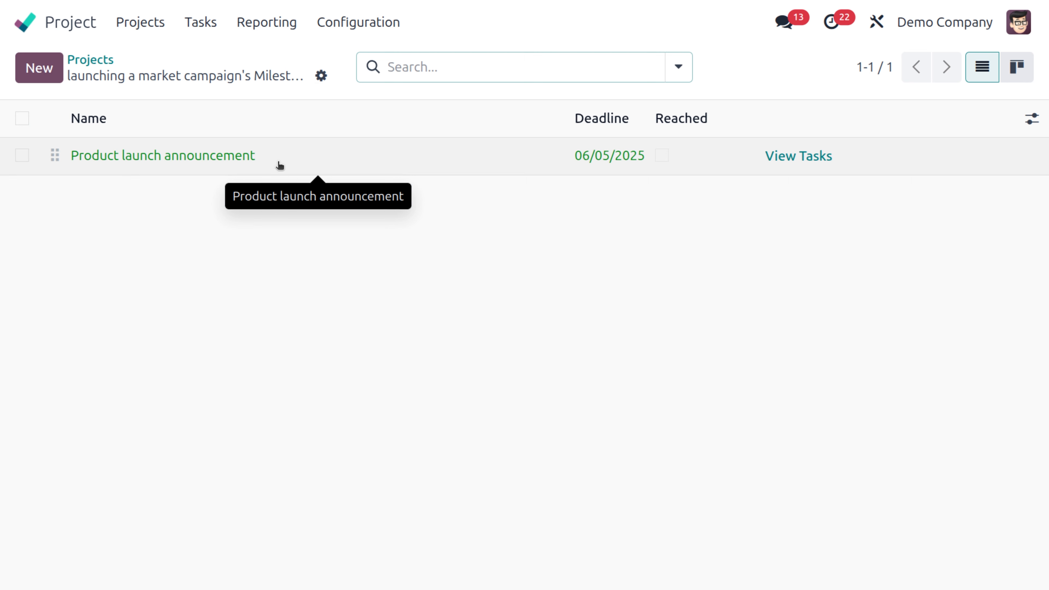
{"action": "left_click", "coordinate": [662, 155]}
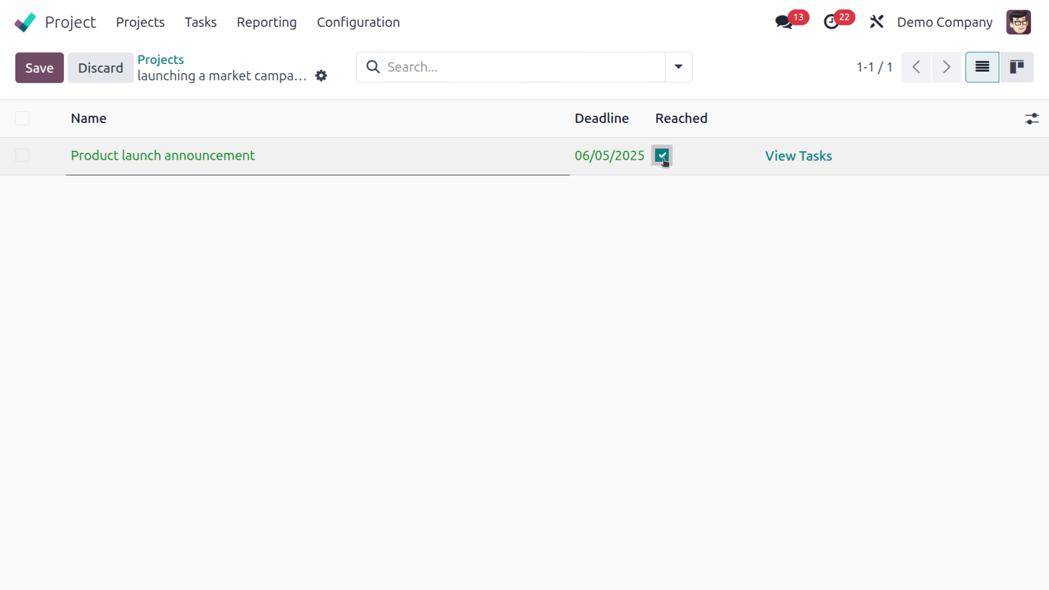
{"action": "left_click", "coordinate": [39, 68]}
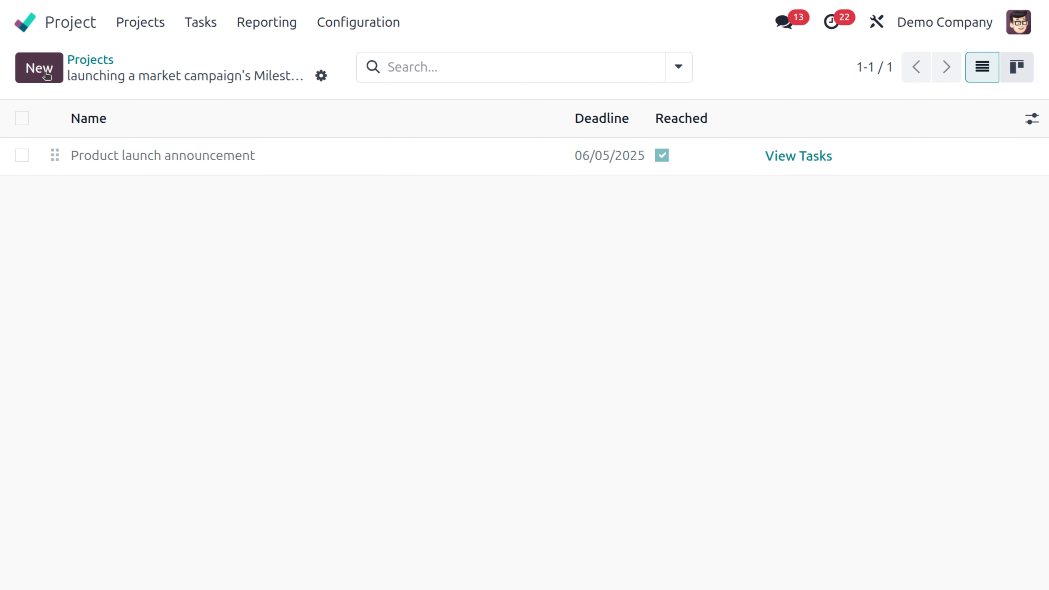
View the "launching a market campaign" tasks without the Open filter, and inspect the milestone marker in the Gantt view.
{"action": "left_click", "coordinate": [98, 60]}
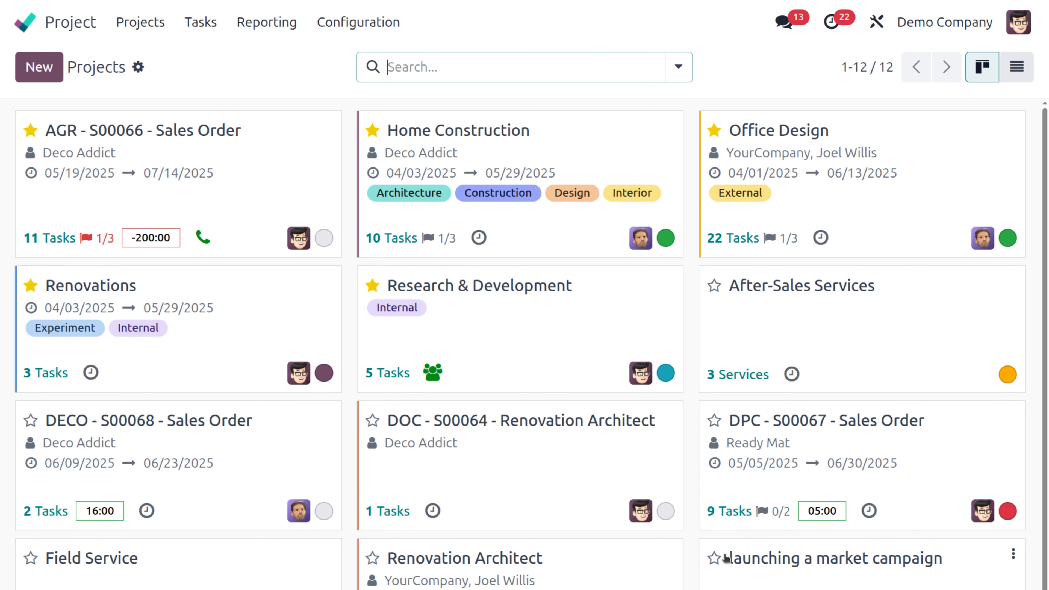
{"action": "left_click", "coordinate": [727, 559]}
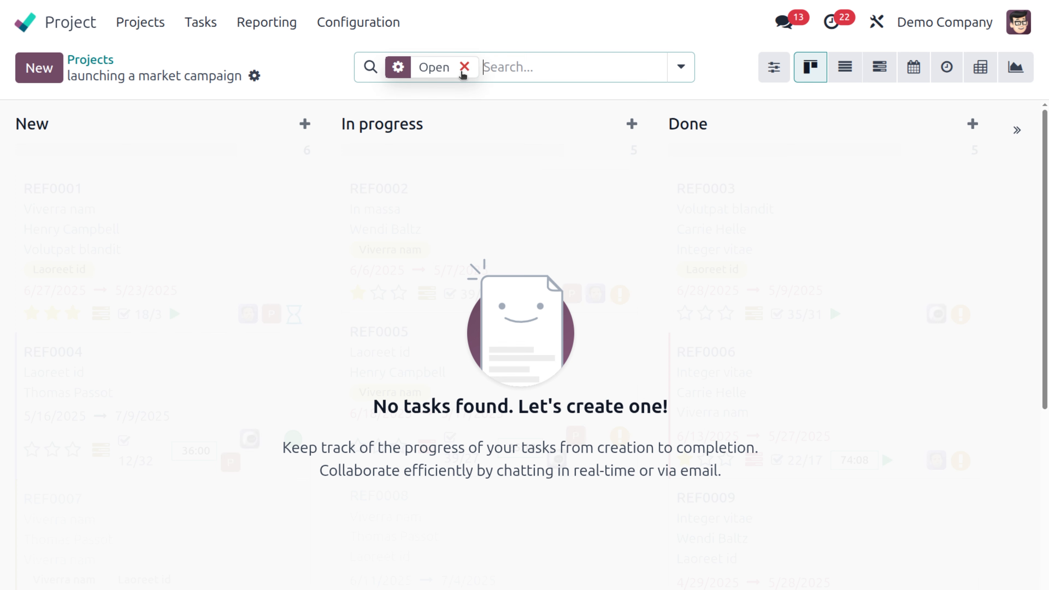
{"action": "left_click", "coordinate": [463, 68]}
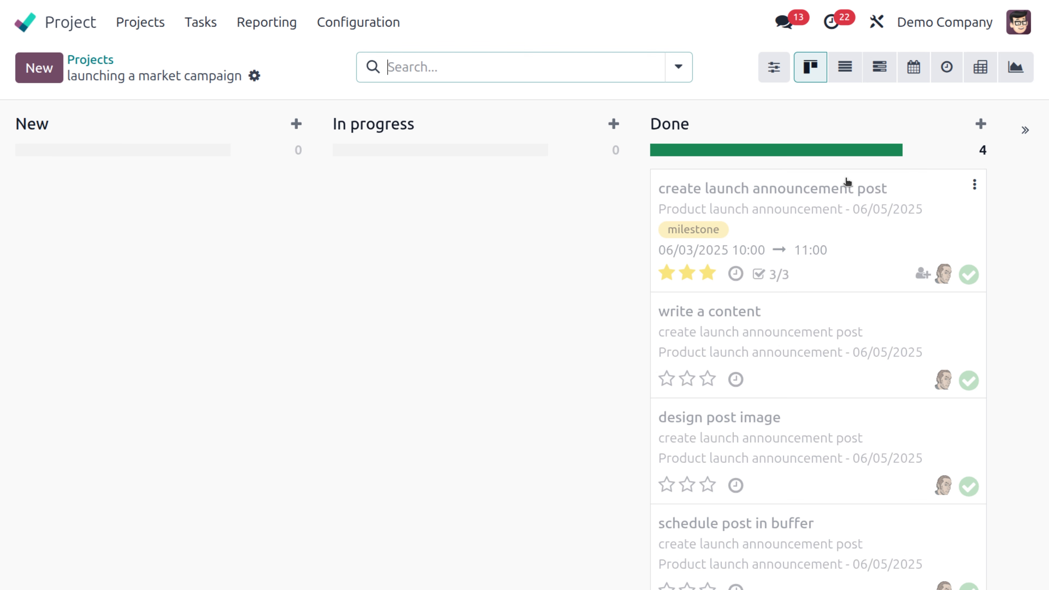
{"action": "left_click", "coordinate": [874, 68]}
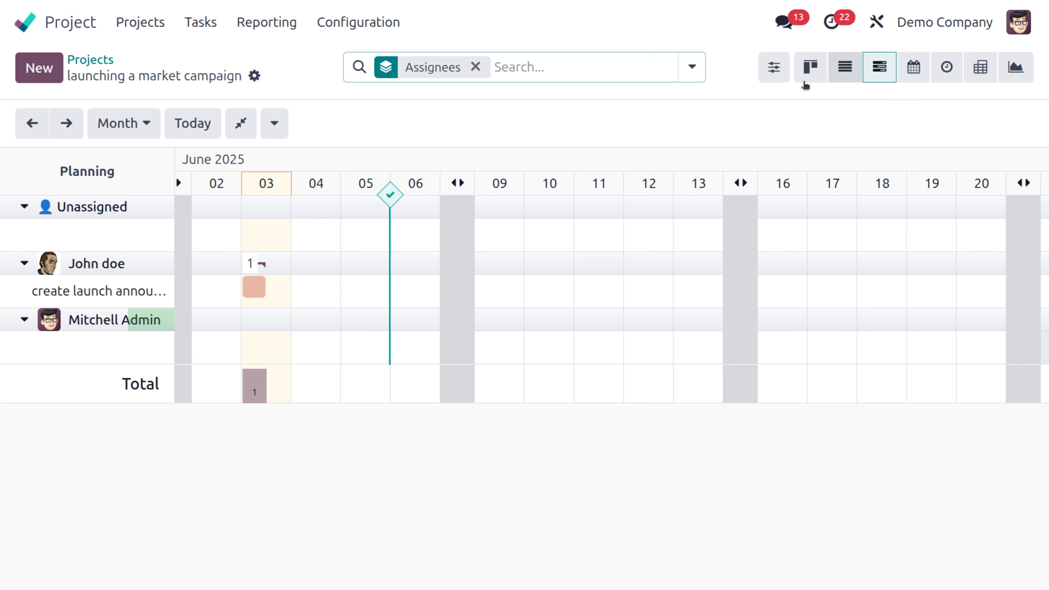
{"action": "mouse_move", "coordinate": [391, 196]}
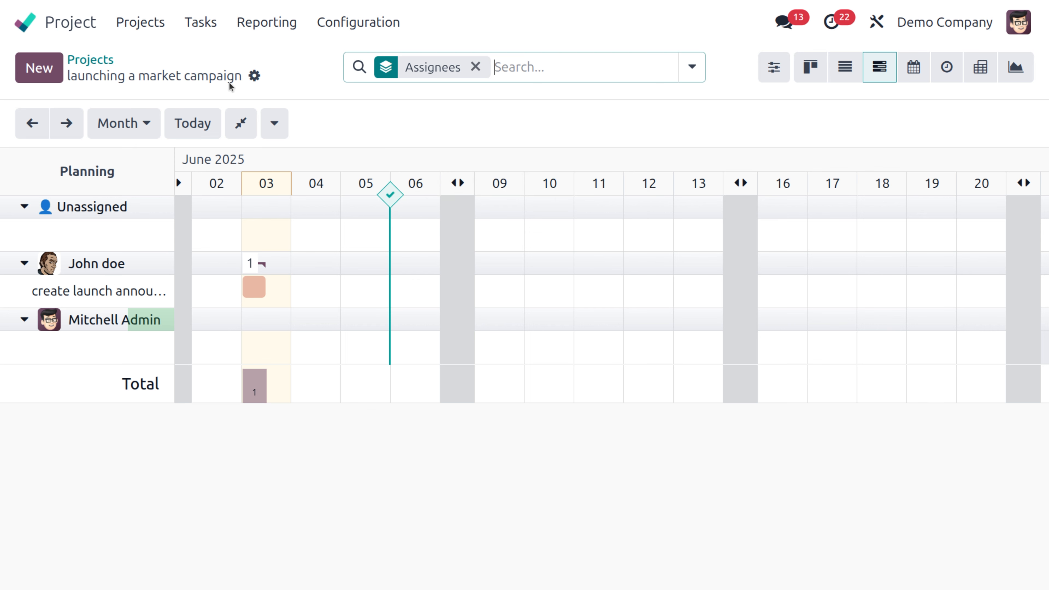
In the project's milestones, set the "Product launch announcement" deadline to 06/01/2025, unmark it as reached and save.
{"action": "left_click", "coordinate": [92, 61]}
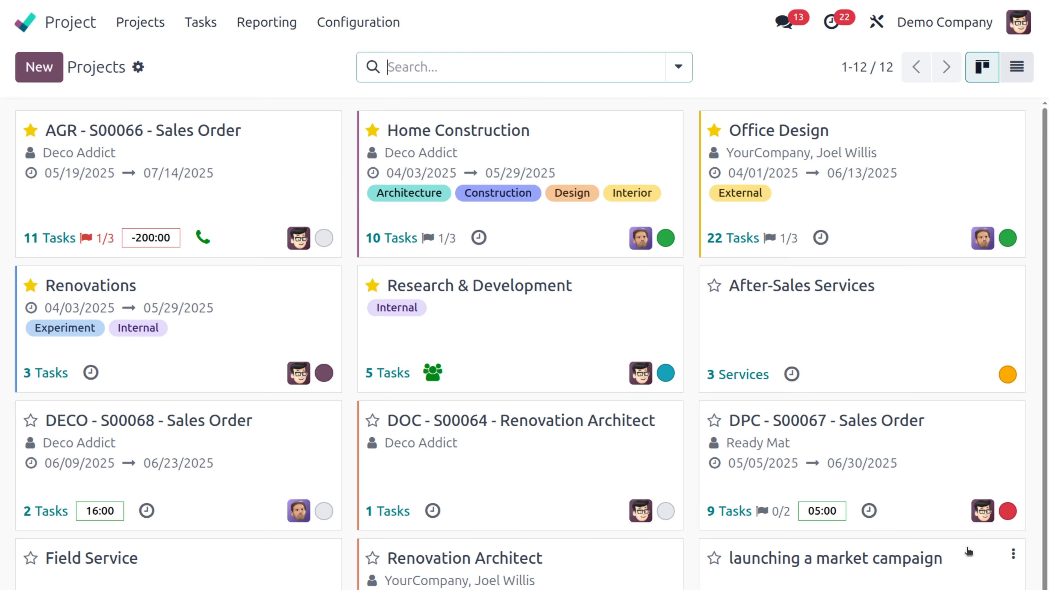
{"action": "left_click", "coordinate": [1013, 554]}
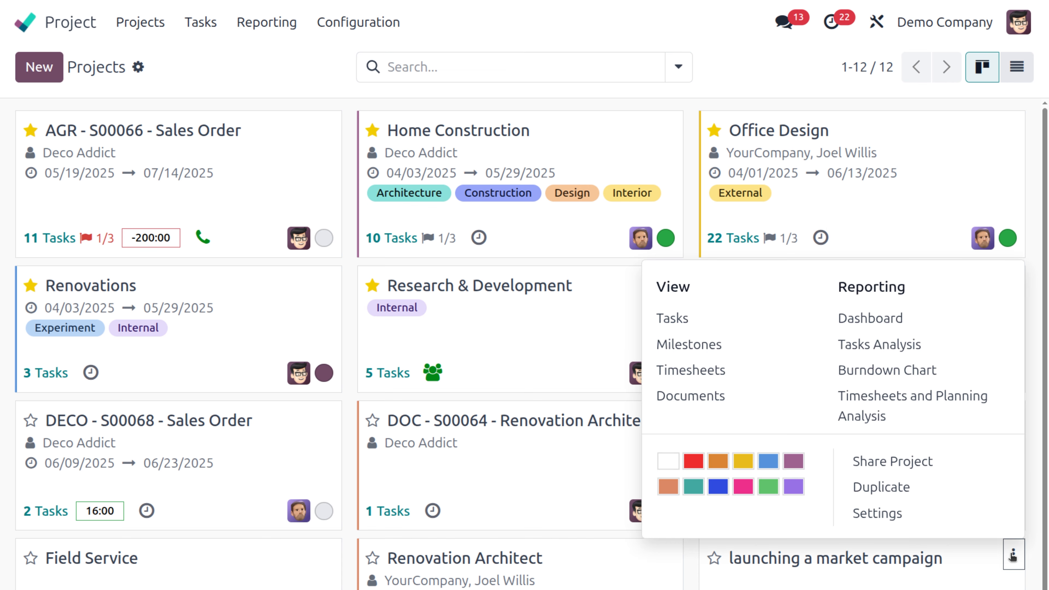
{"action": "left_click", "coordinate": [687, 344]}
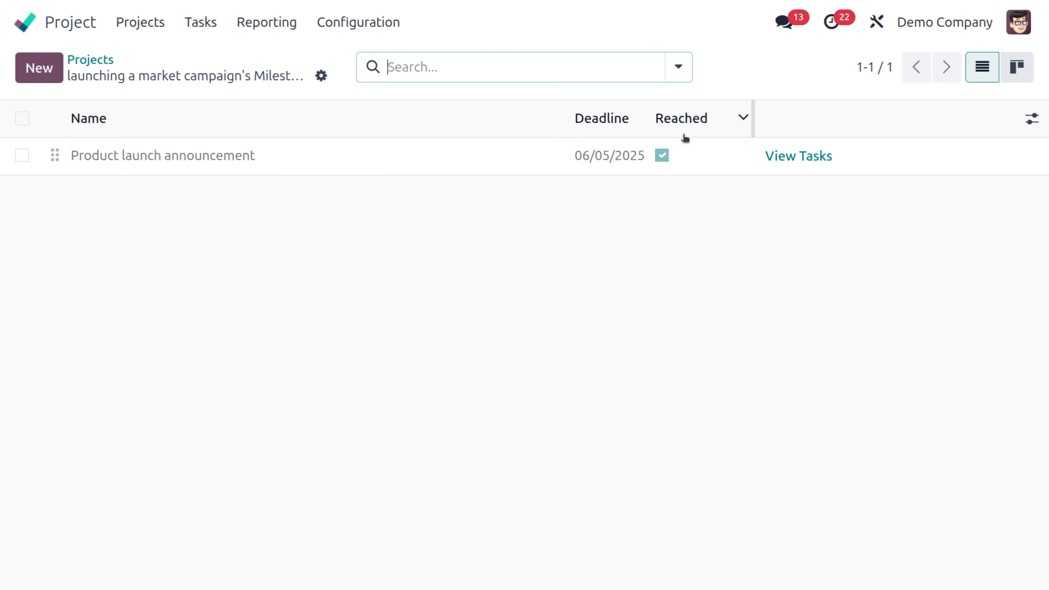
{"action": "left_click", "coordinate": [591, 164]}
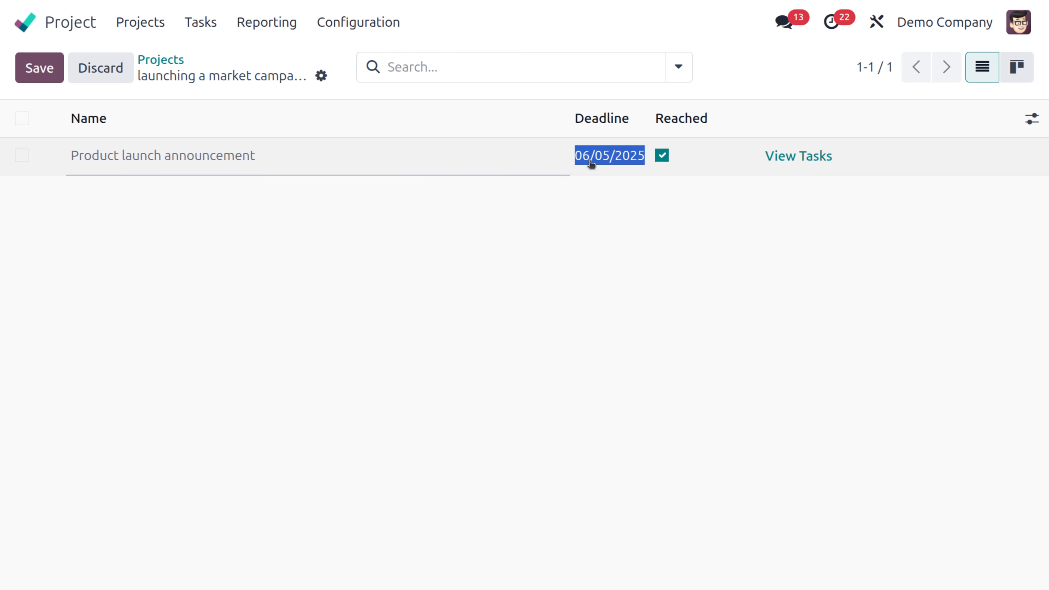
{"action": "left_click", "coordinate": [591, 163]}
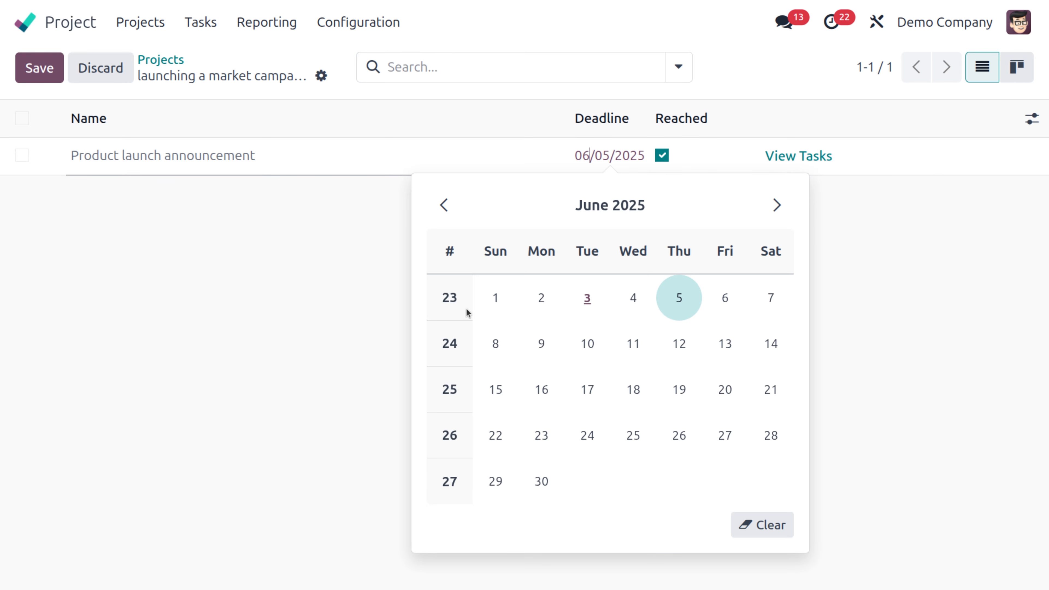
{"action": "left_click", "coordinate": [496, 298]}
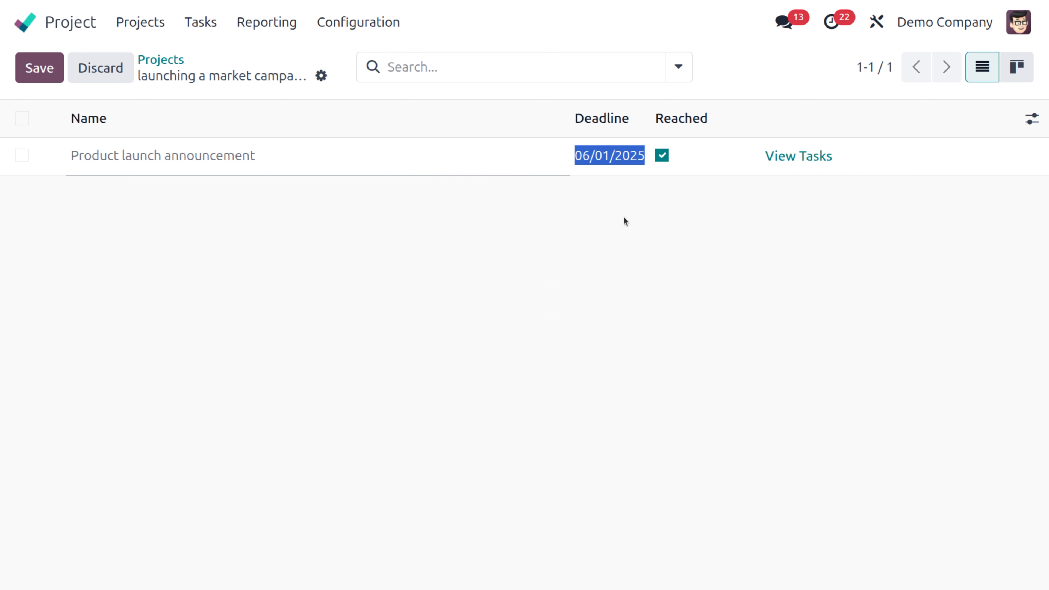
{"action": "left_click", "coordinate": [661, 155]}
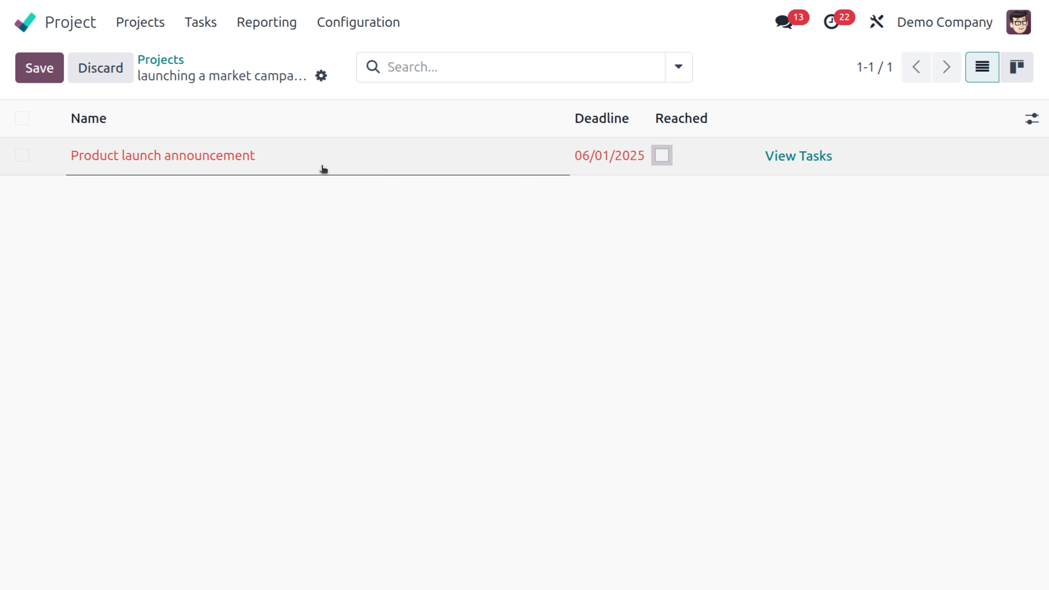
{"action": "left_click", "coordinate": [43, 63]}
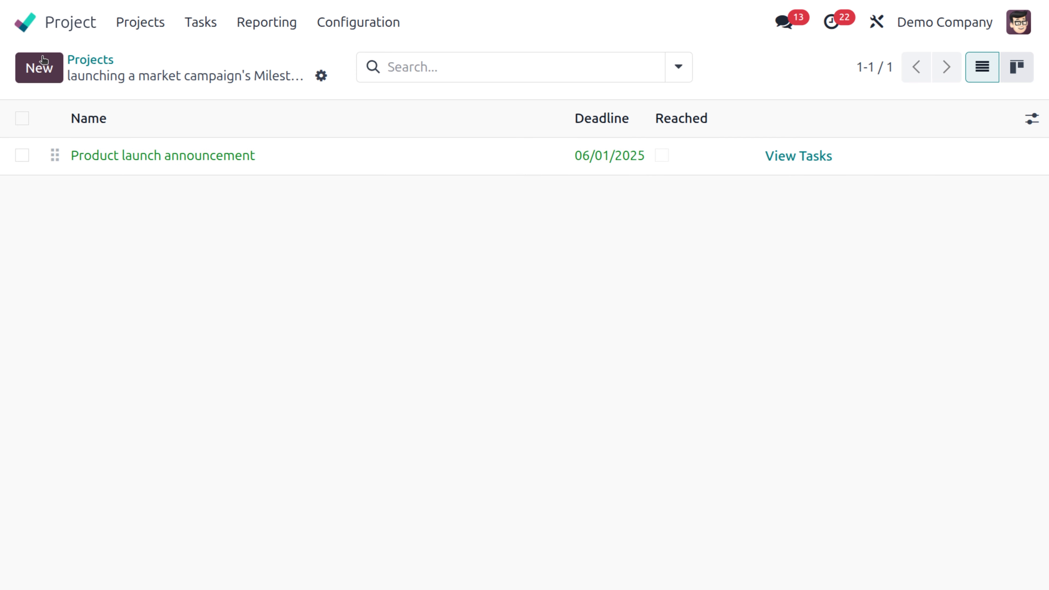
Show the "launching a market campaign" project as a Gantt chart and examine the marker of the overdue milestone.
{"action": "left_click", "coordinate": [92, 61]}
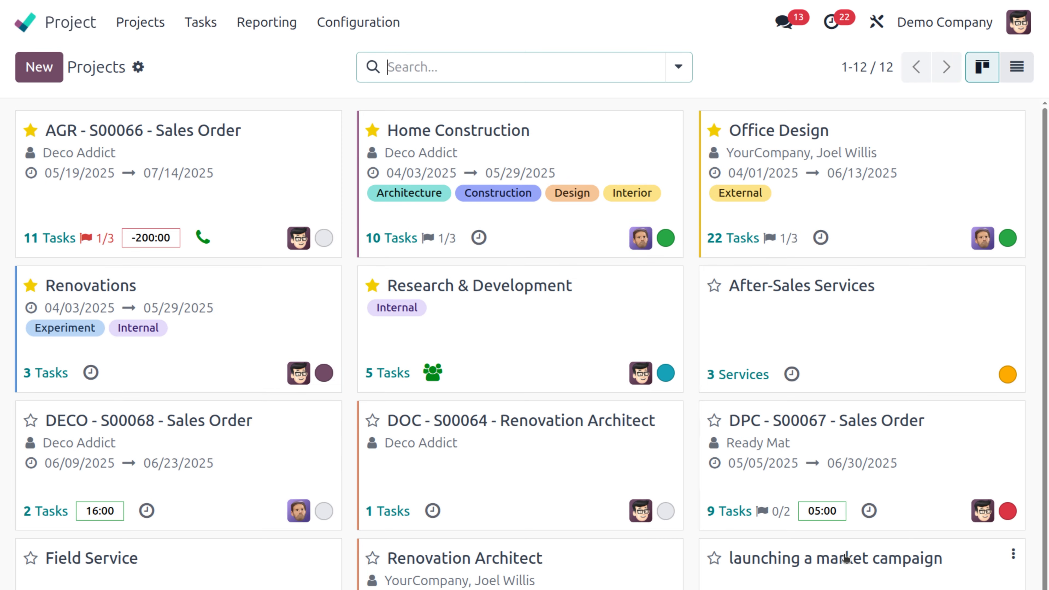
{"action": "left_click", "coordinate": [958, 579]}
{"action": "left_click", "coordinate": [879, 67]}
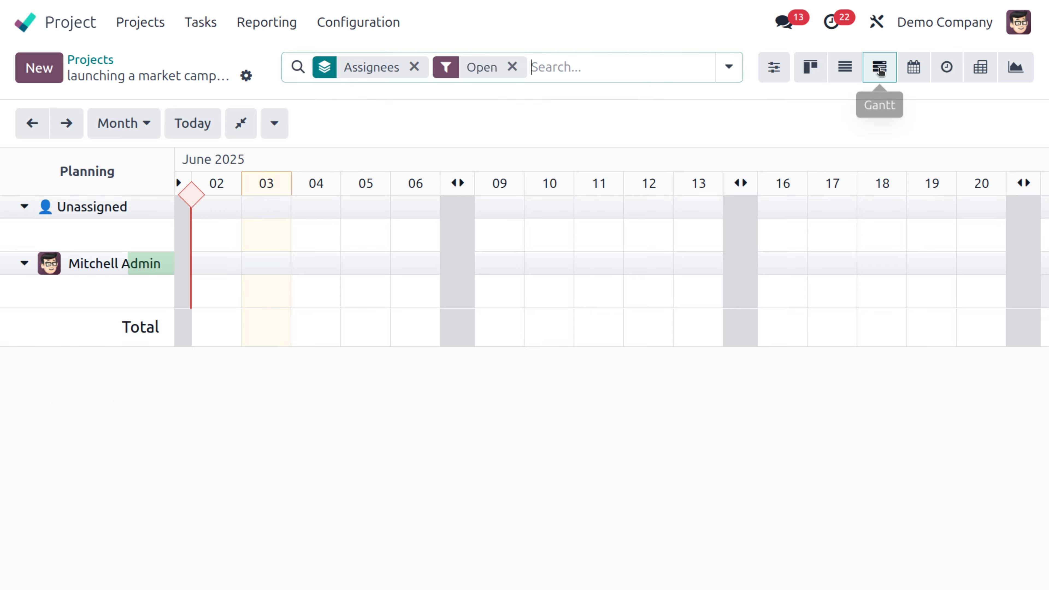
{"action": "mouse_move", "coordinate": [194, 197]}
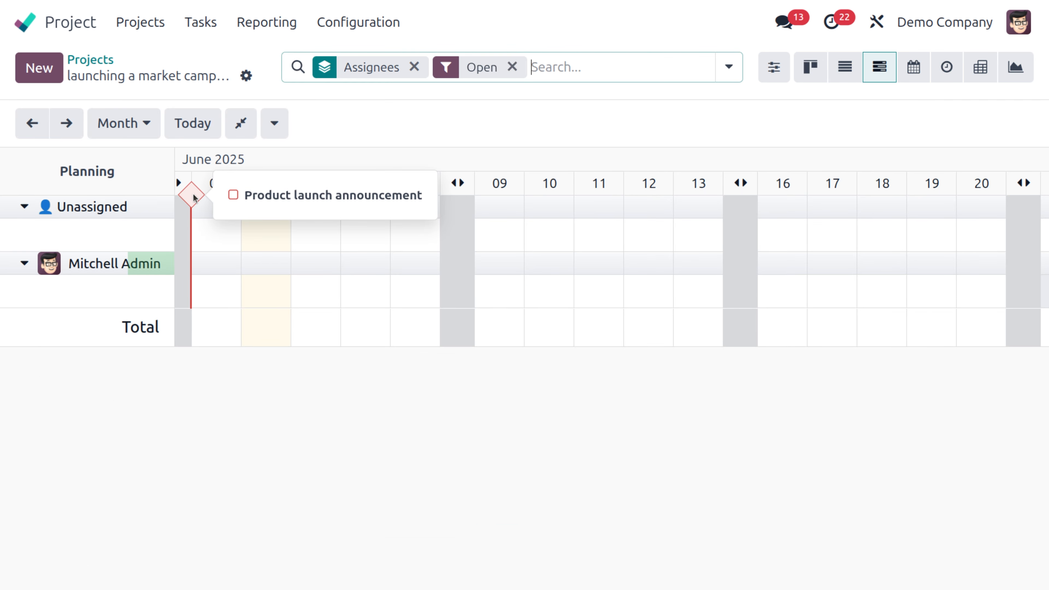